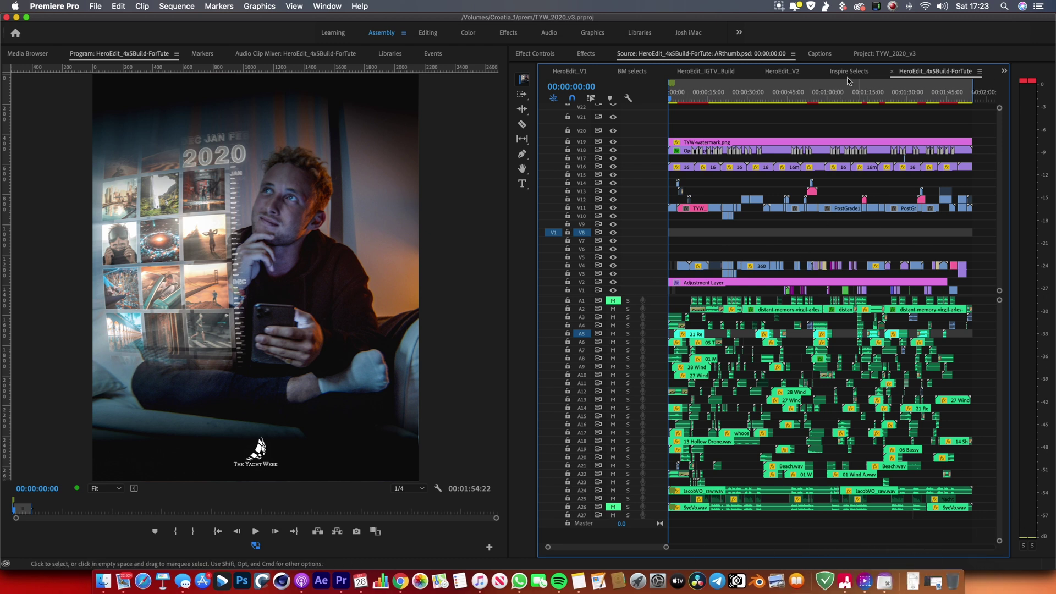
# Step: Scrub the playhead to about 28 seconds into the sequence
pyautogui.moveTo(709, 99); pyautogui.dragTo(744, 99)
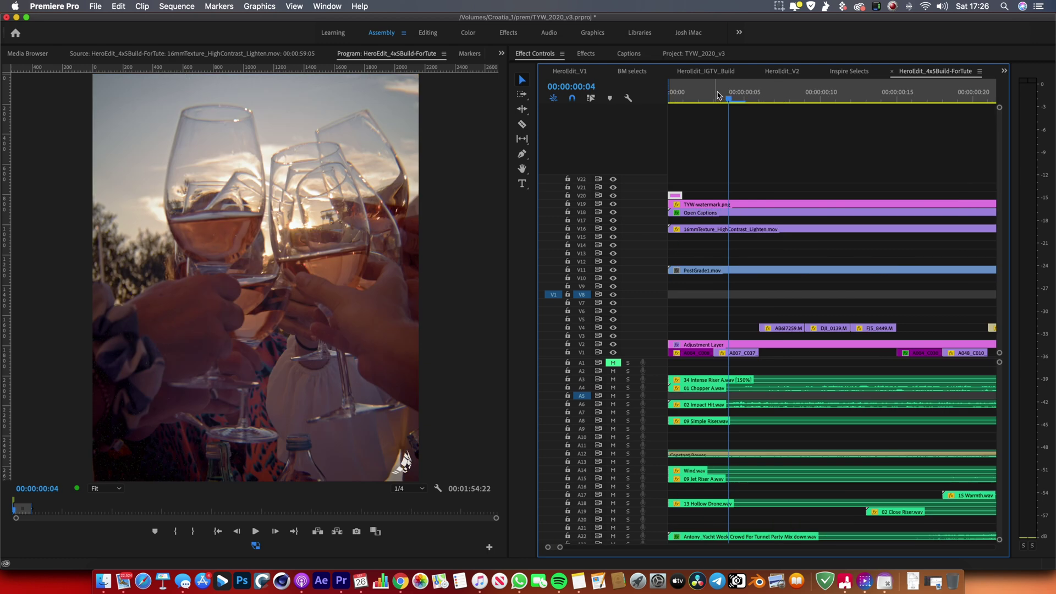
# Step: Return to the first frame, save the project, and step one frame forward and back
pyautogui.moveTo(717, 97); pyautogui.dragTo(652, 100)
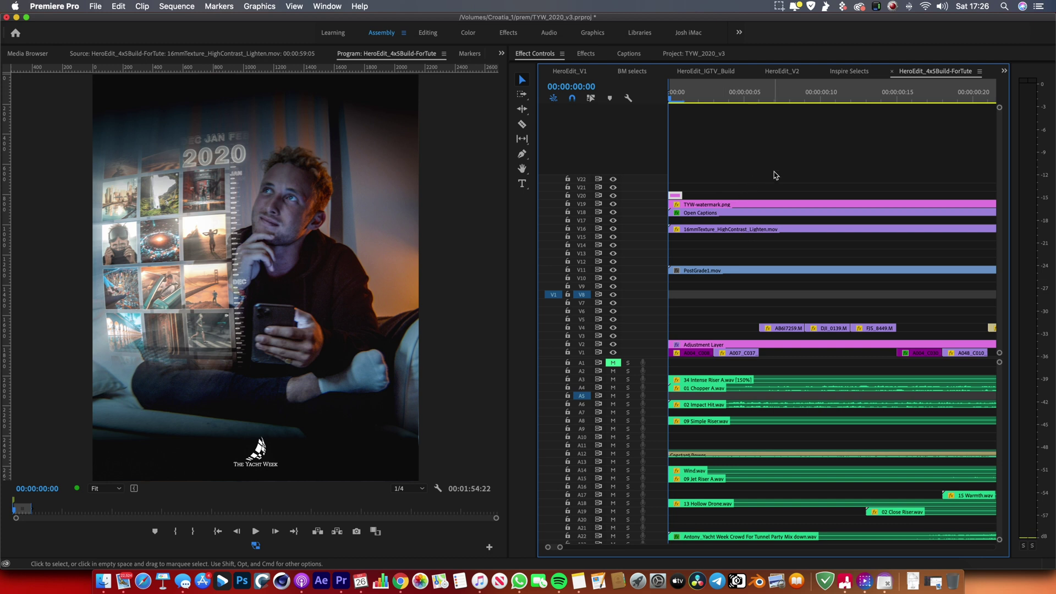
pyautogui.press('super+s')
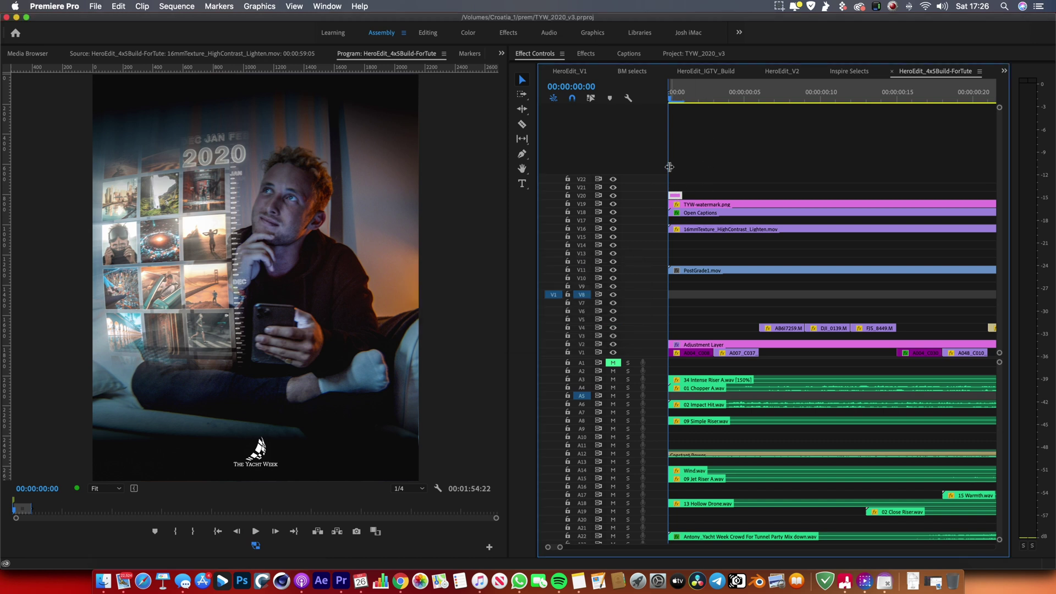
pyautogui.press('Right')
pyautogui.press('Left')
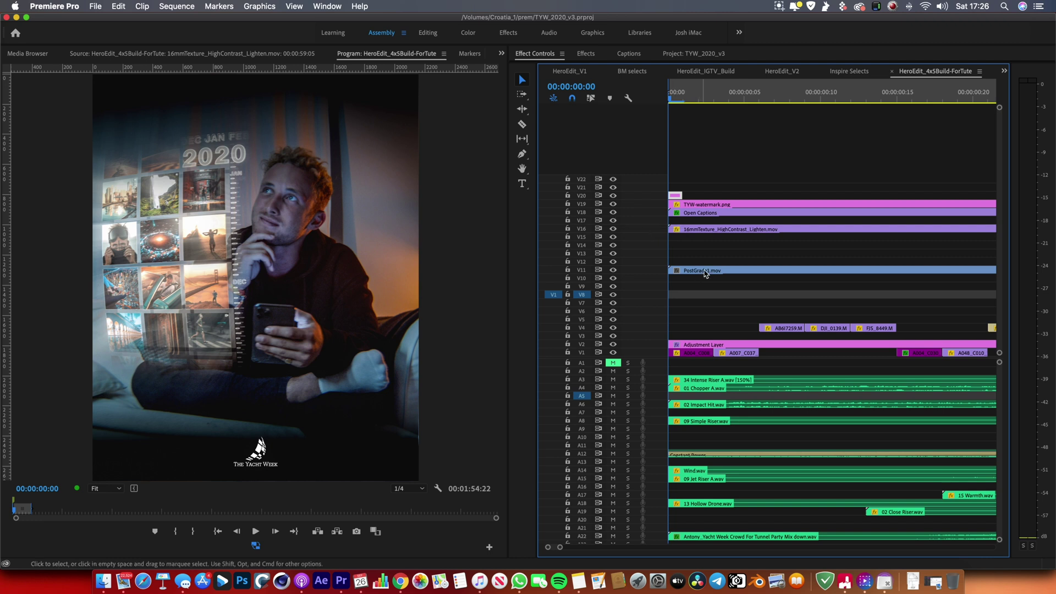
# Step: Fit the whole sequence in view, solo music track A2 and play it from about 0:29
pyautogui.press('\\')
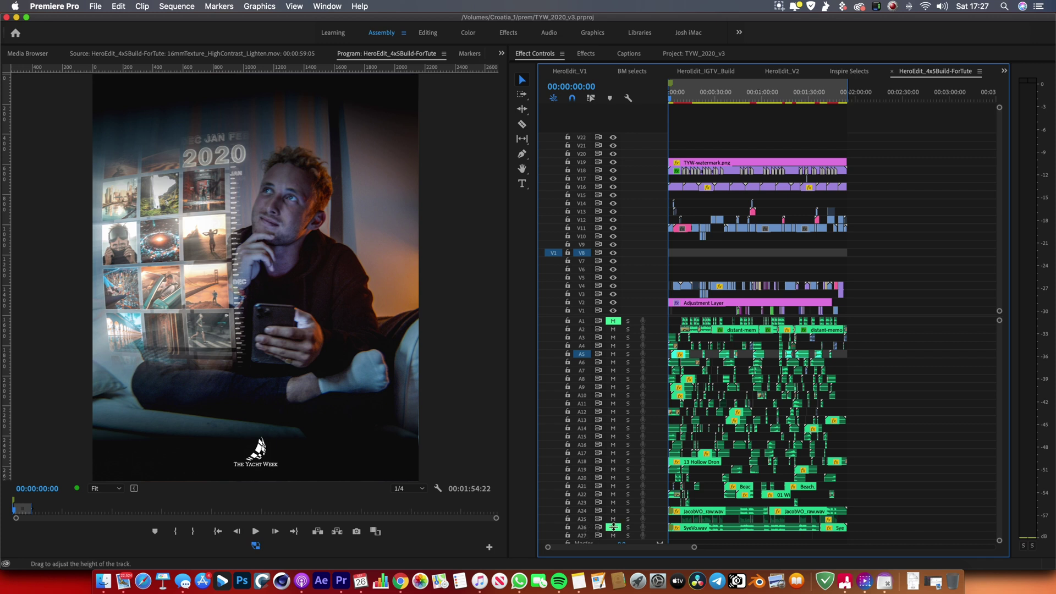
pyautogui.click(699, 514)
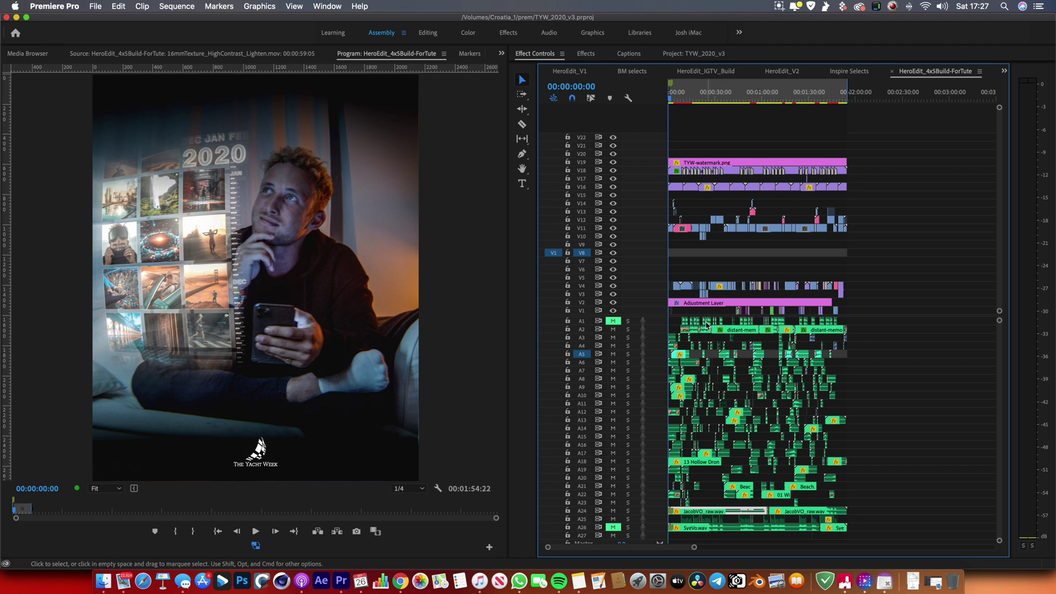
pyautogui.click(740, 330)
pyautogui.click(628, 329)
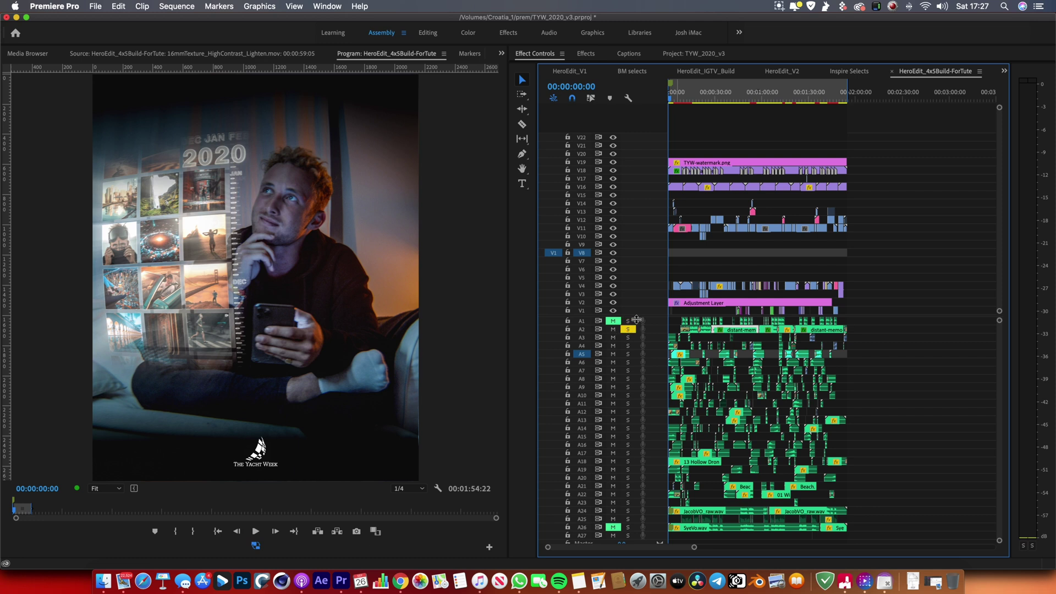
pyautogui.click(714, 99)
pyautogui.press('space')
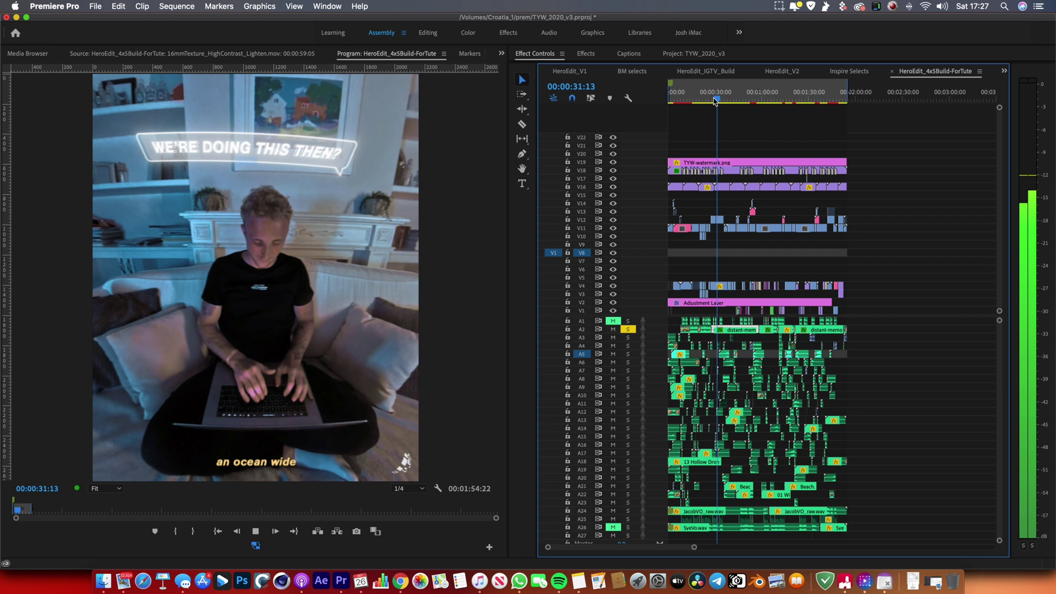
pyautogui.press('space')
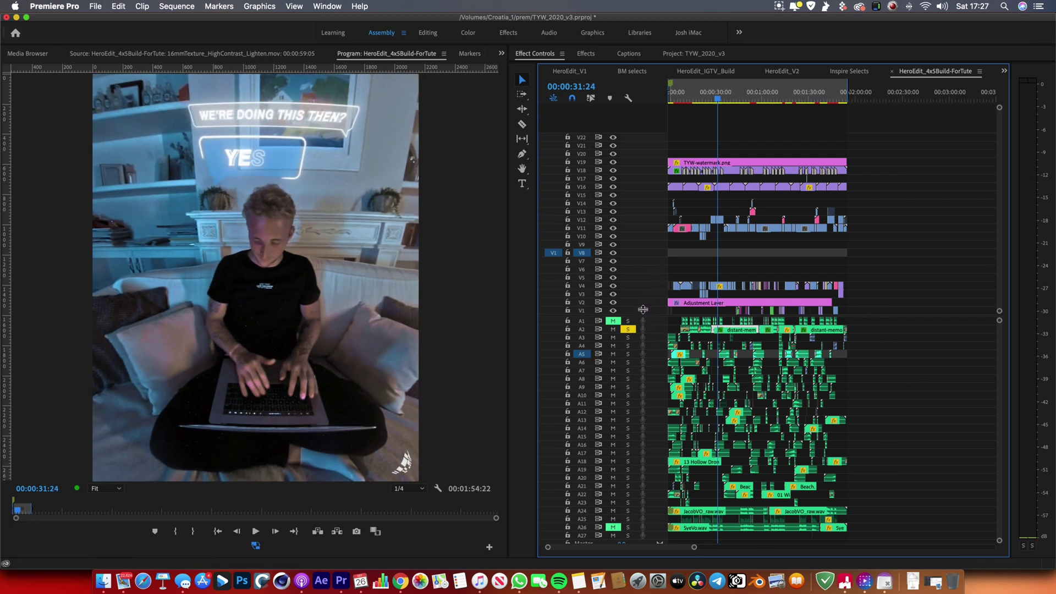
# Step: Mute music track A2 and voiceover track A24, then play from the sequence start
pyautogui.click(613, 330)
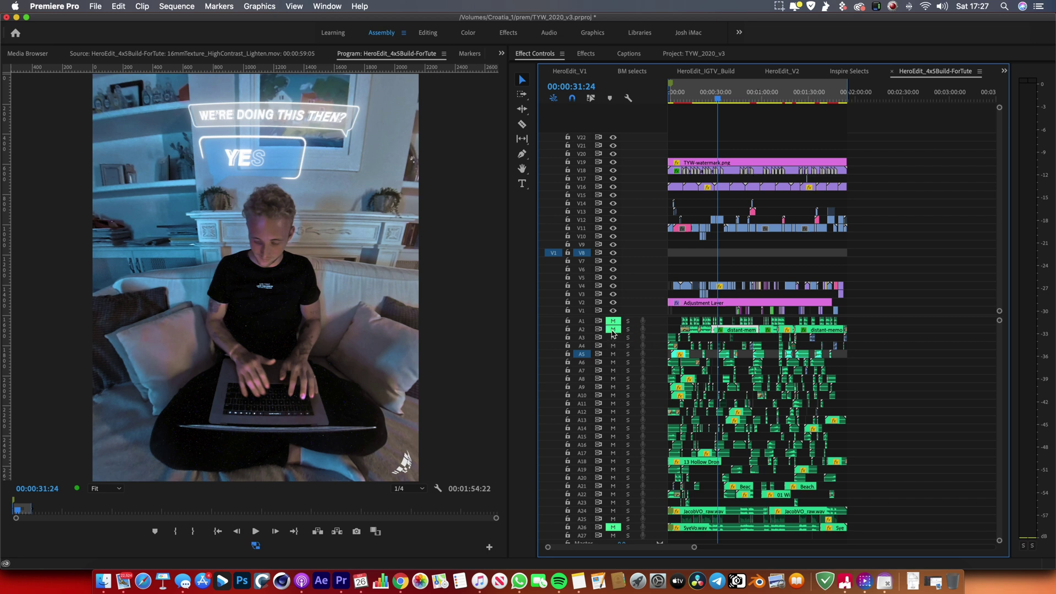
pyautogui.click(613, 512)
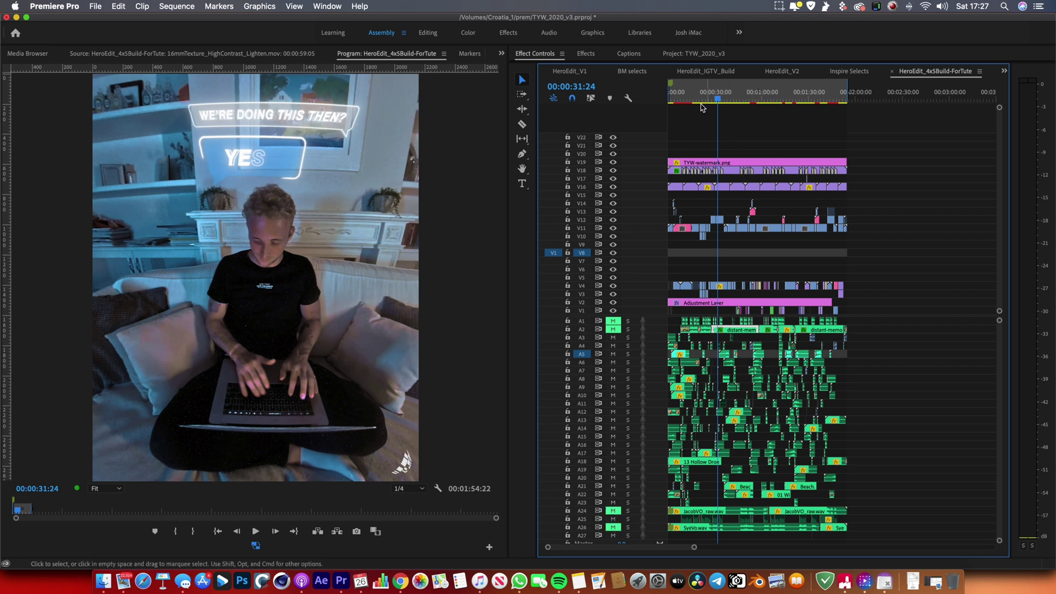
pyautogui.press('Home')
pyautogui.press('space')
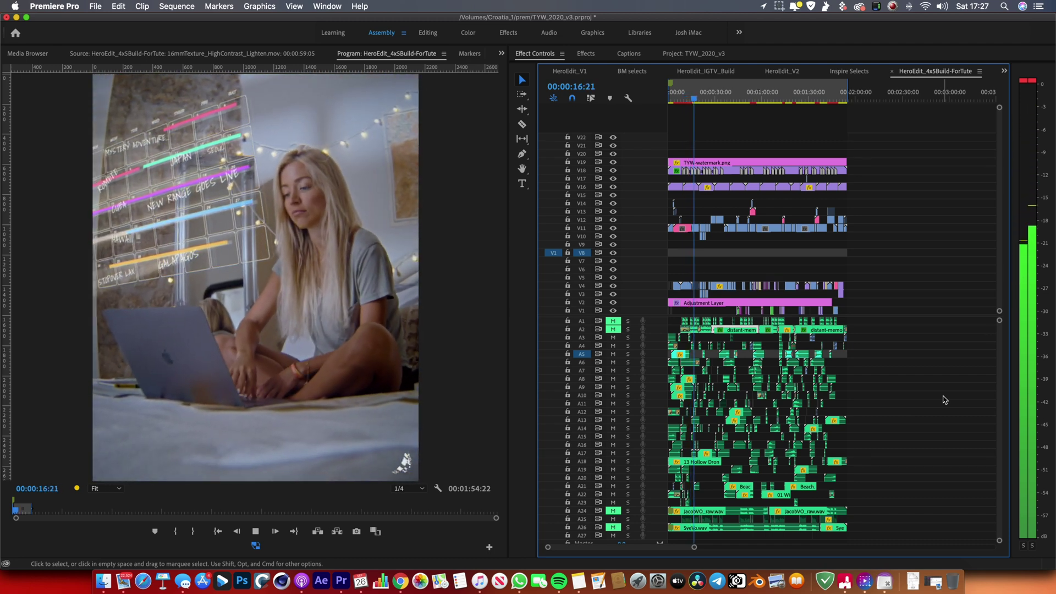
pyautogui.press('space')
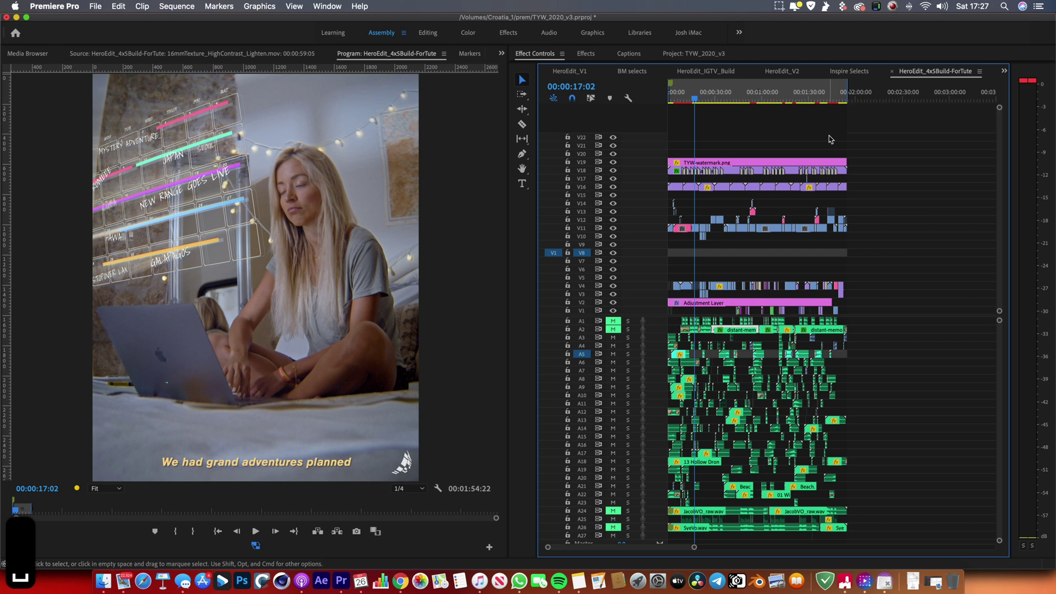
# Step: Play the sound design from about 41 seconds on to 00:01:03:10
pyautogui.click(734, 99)
pyautogui.press('space')
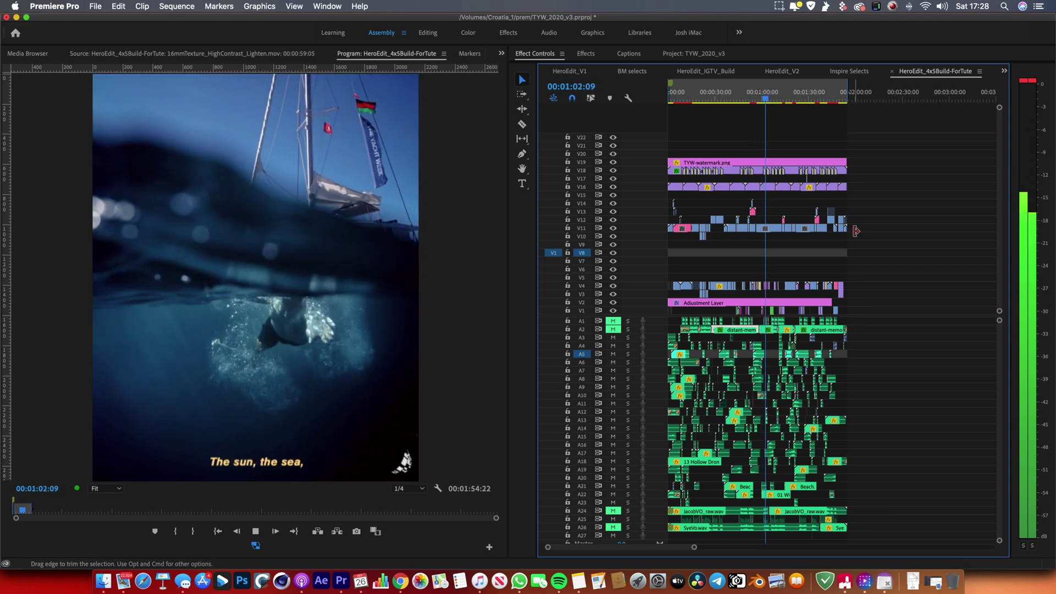
pyautogui.press('space')
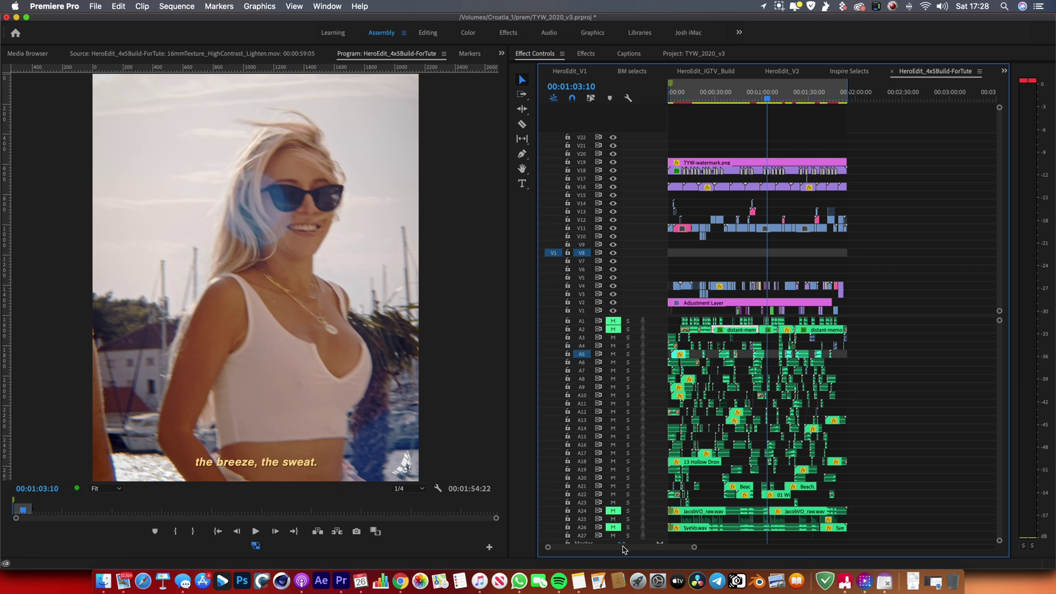
# Step: Adjust the timeline zoom, save the project, and jump back to 00:00:51:04
pyautogui.press('-')
pyautogui.press('-')
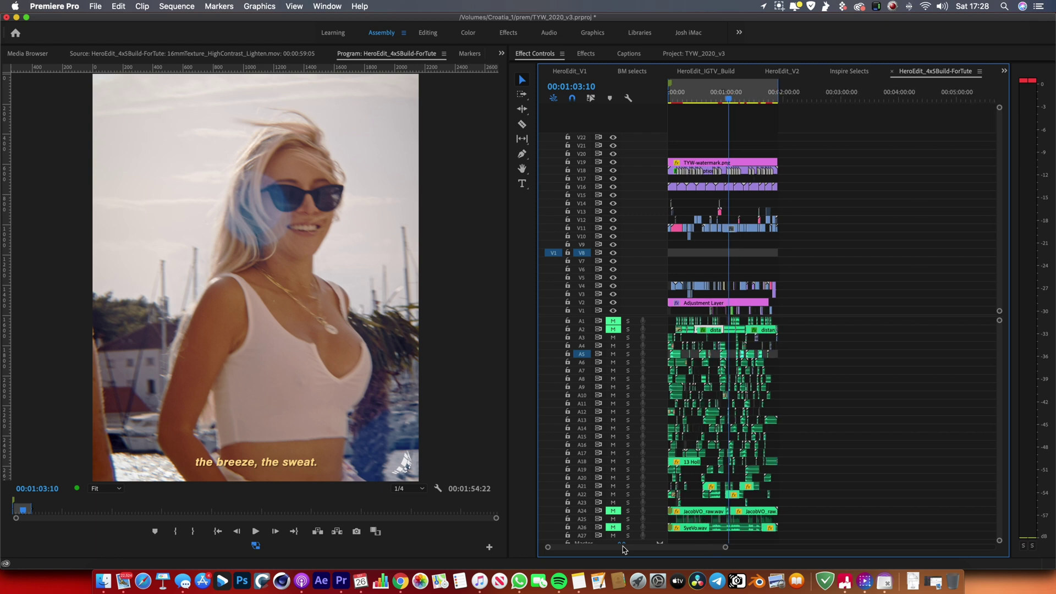
pyautogui.press('=')
pyautogui.press('=')
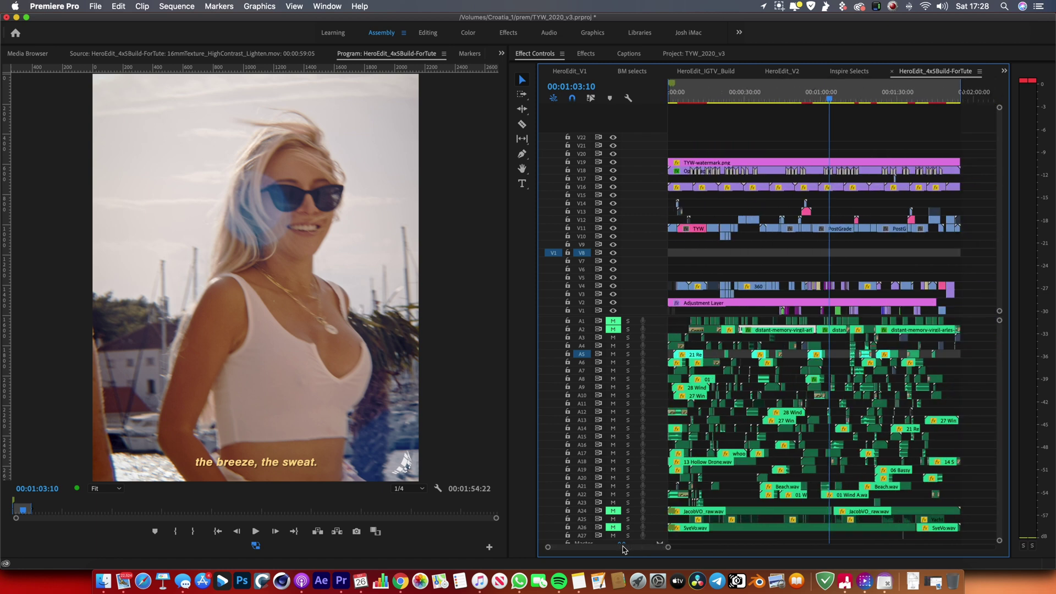
pyautogui.press('=')
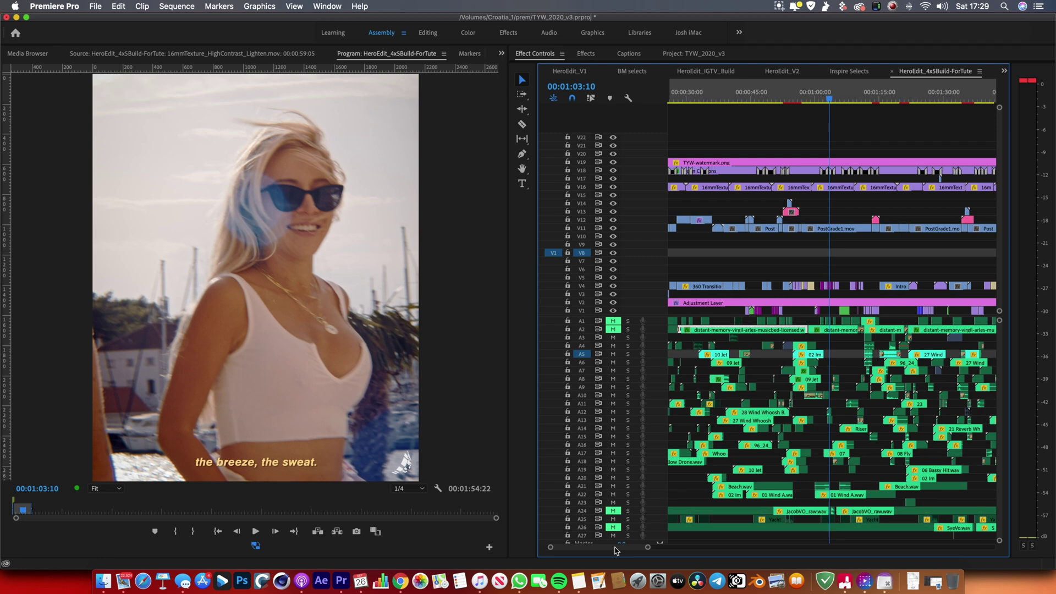
pyautogui.press('-')
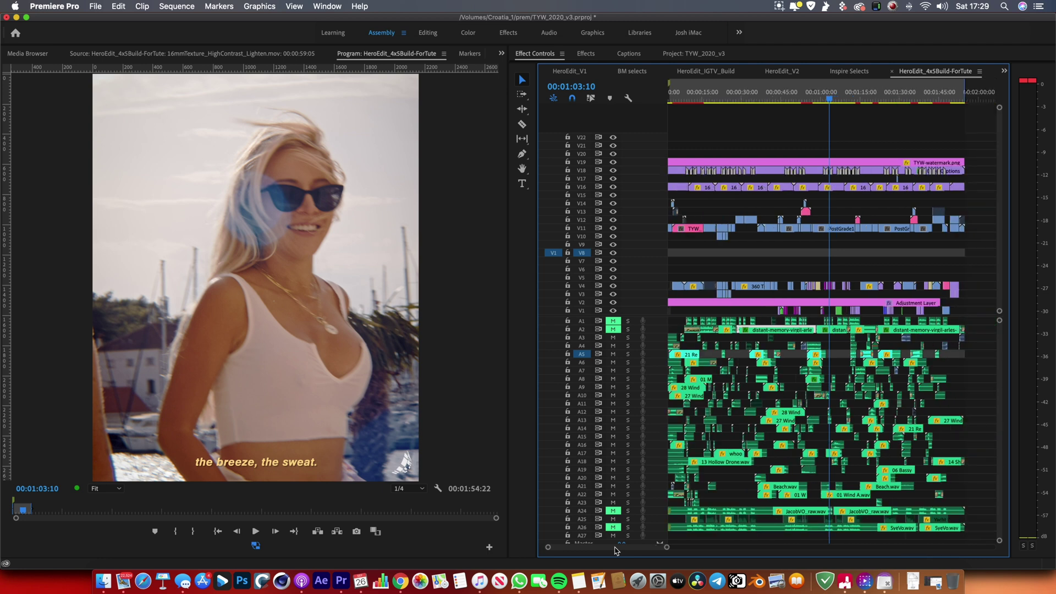
pyautogui.press('cmd+s')
pyautogui.press('Up')
pyautogui.press('Up')
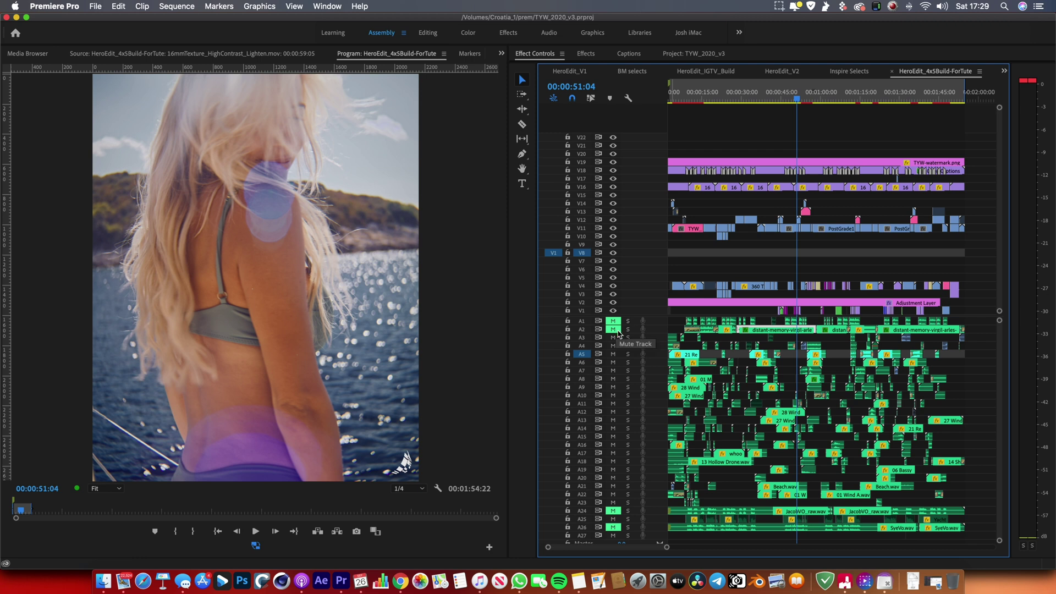
# Step: Unmute A2 and A24 and play the full mix from 51 seconds to 00:01:00:21
pyautogui.click(612, 329)
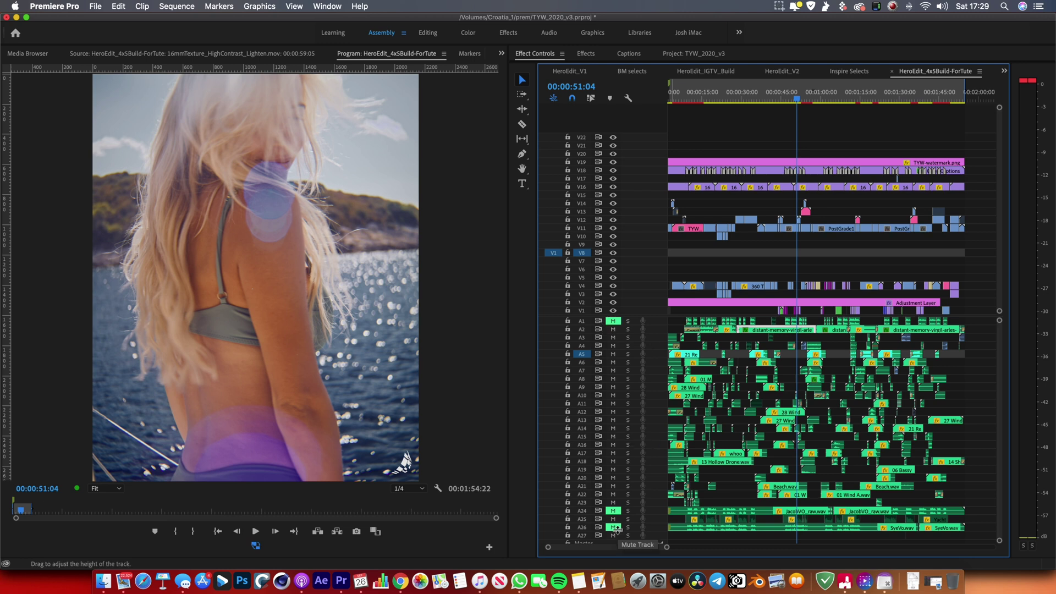
pyautogui.click(613, 510)
pyautogui.press('space')
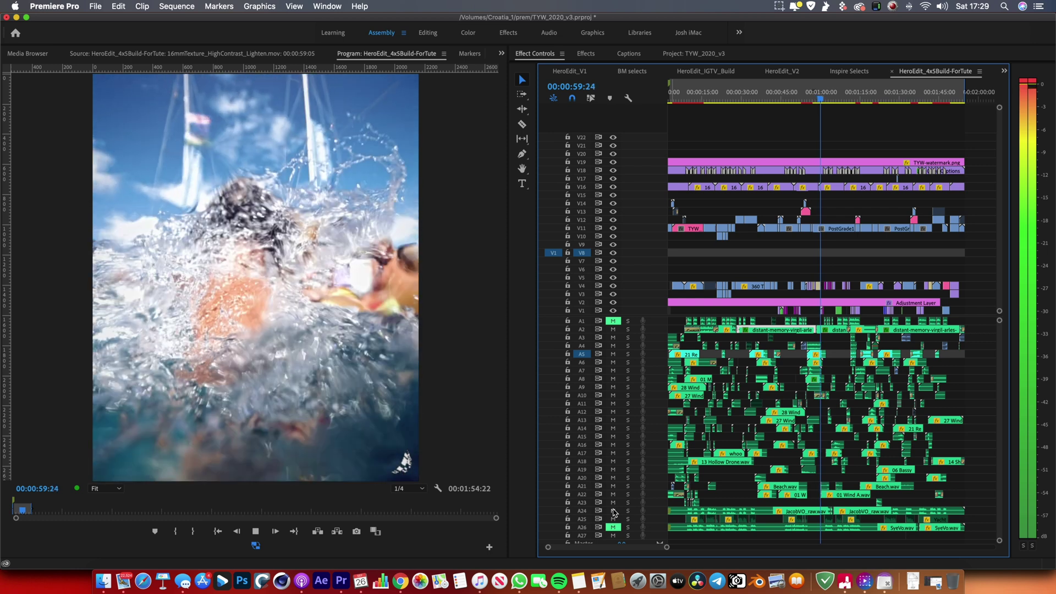
pyautogui.press('space')
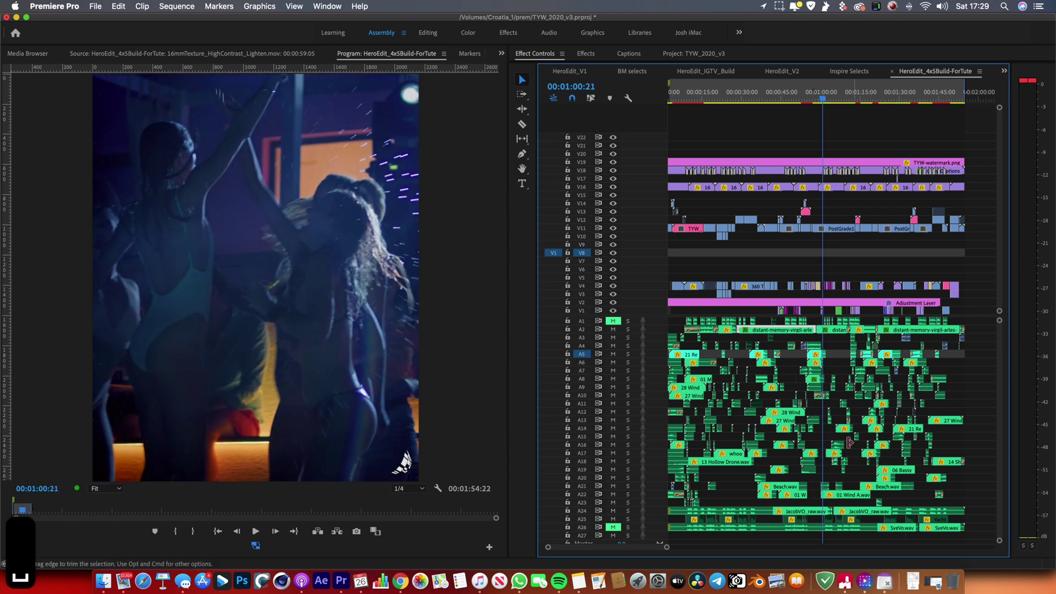
pyautogui.scroll(5, 613, 548)
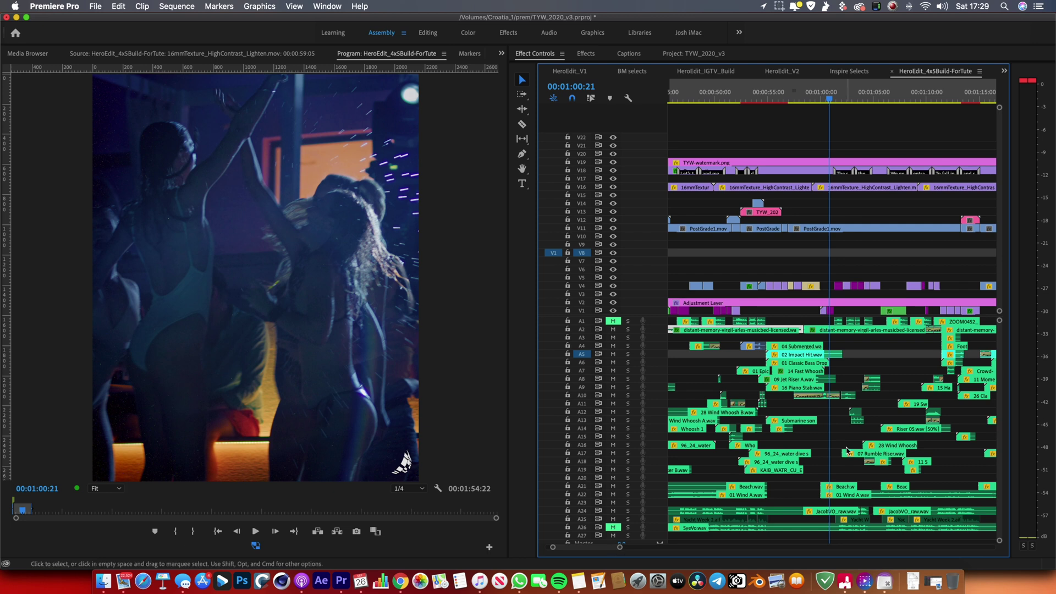
# Step: Solo track A4 and play its effects around the 54-second boat shot
pyautogui.click(765, 98)
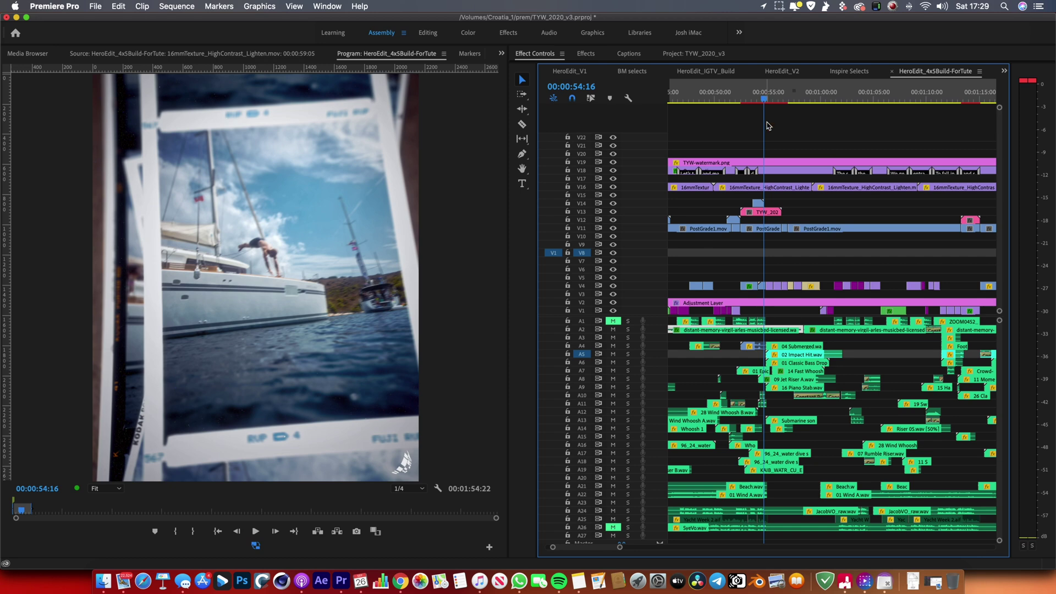
pyautogui.click(747, 98)
pyautogui.press('space')
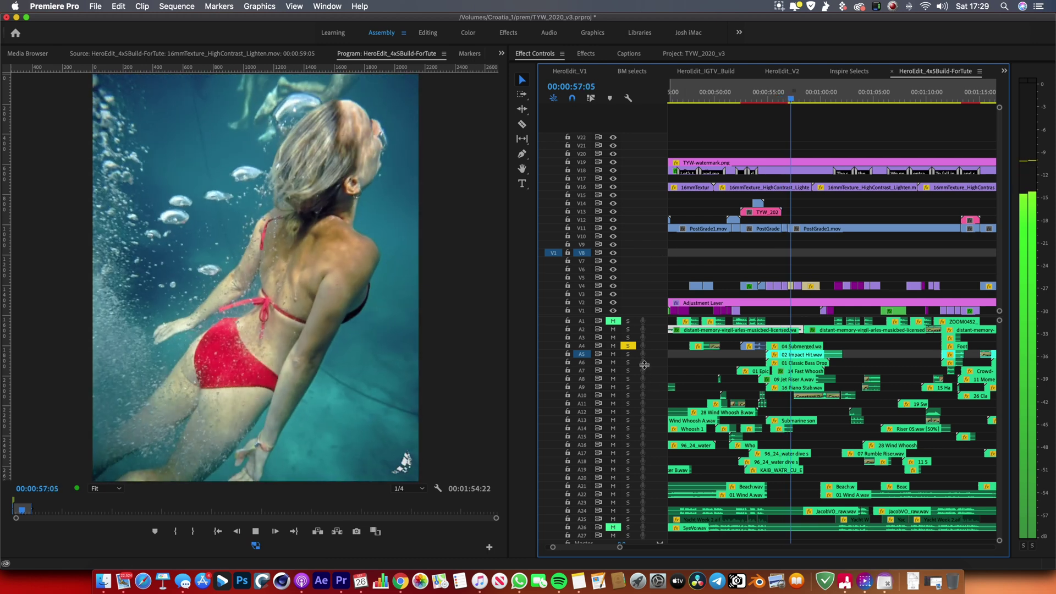
pyautogui.press('space')
pyautogui.click(630, 346)
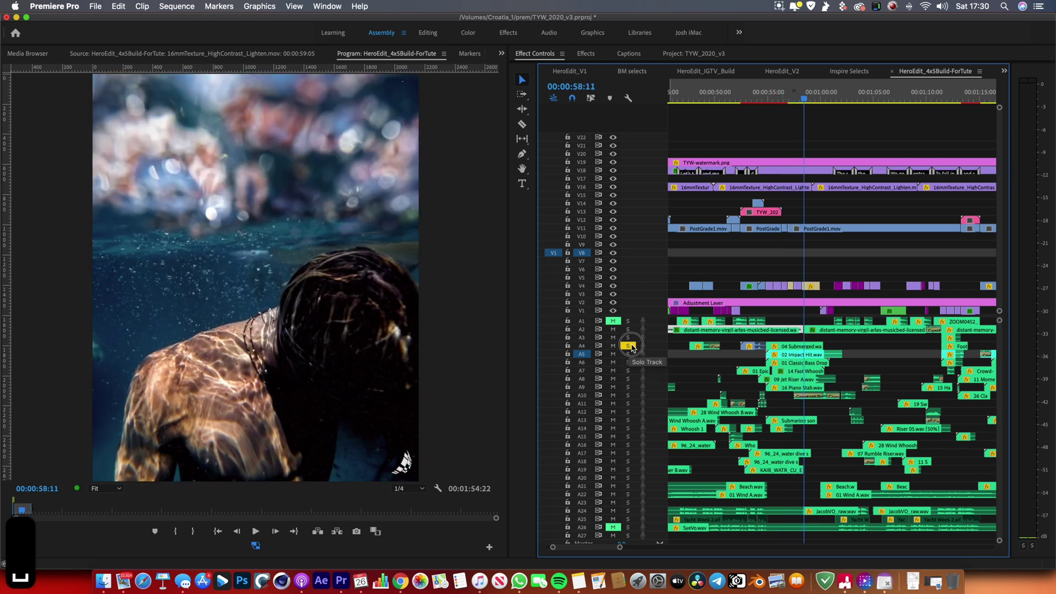
# Step: Solo track A5 alone and play it from about 55 seconds
pyautogui.click(630, 346)
pyautogui.click(628, 354)
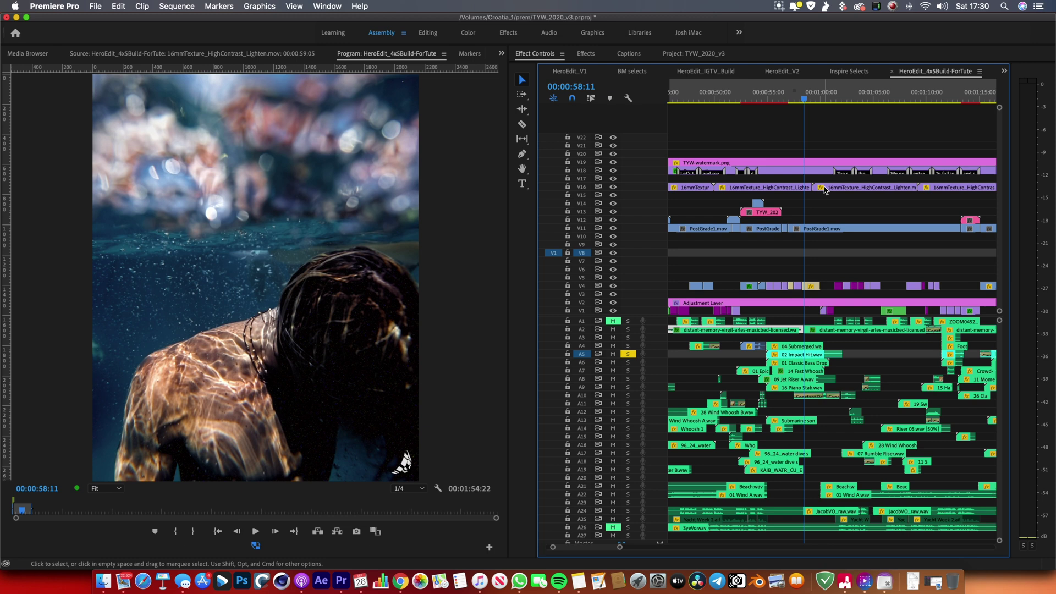
pyautogui.click(762, 99)
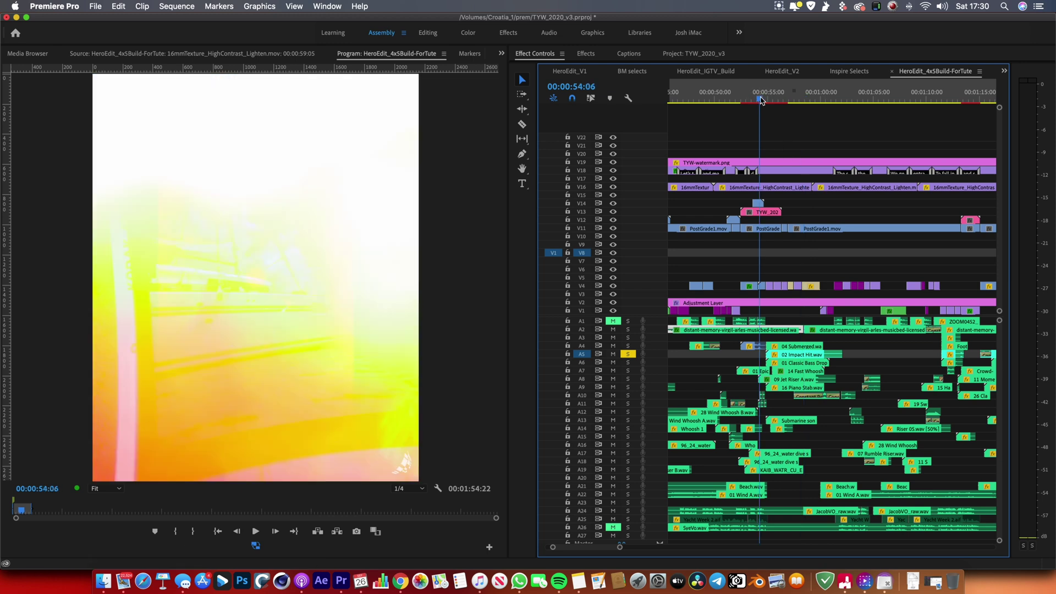
pyautogui.press('space')
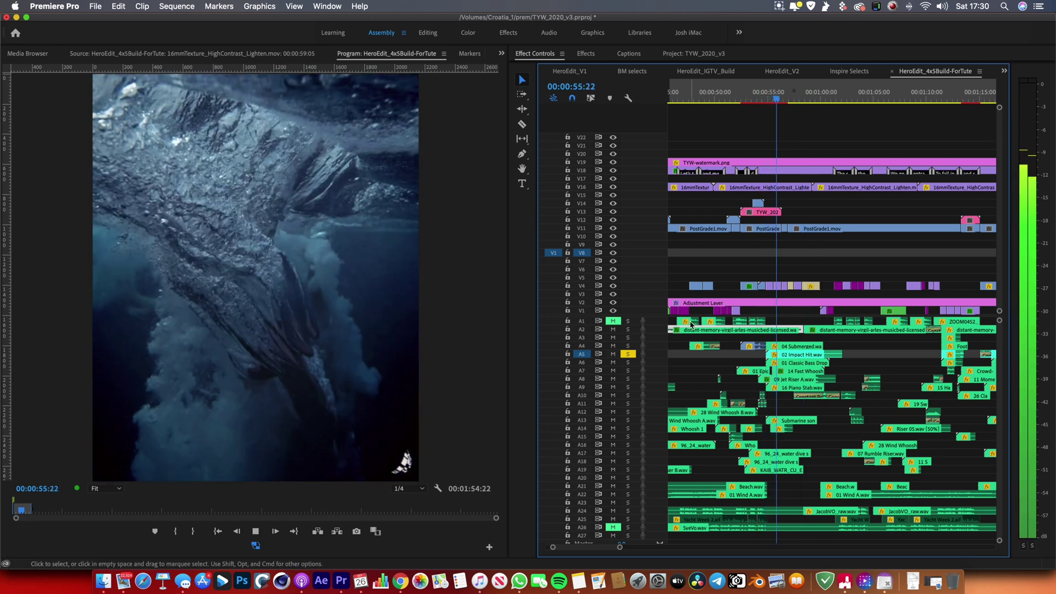
pyautogui.press('space')
pyautogui.click(628, 354)
# Step: Solo track A6 and play the dive section from 00:00:53:23
pyautogui.click(627, 362)
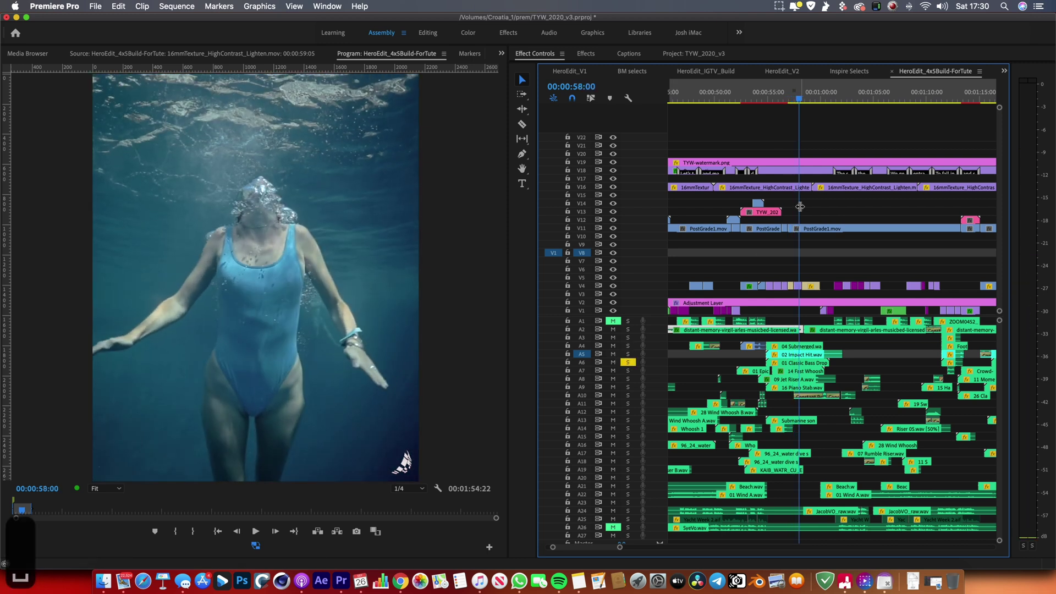
pyautogui.click(757, 101)
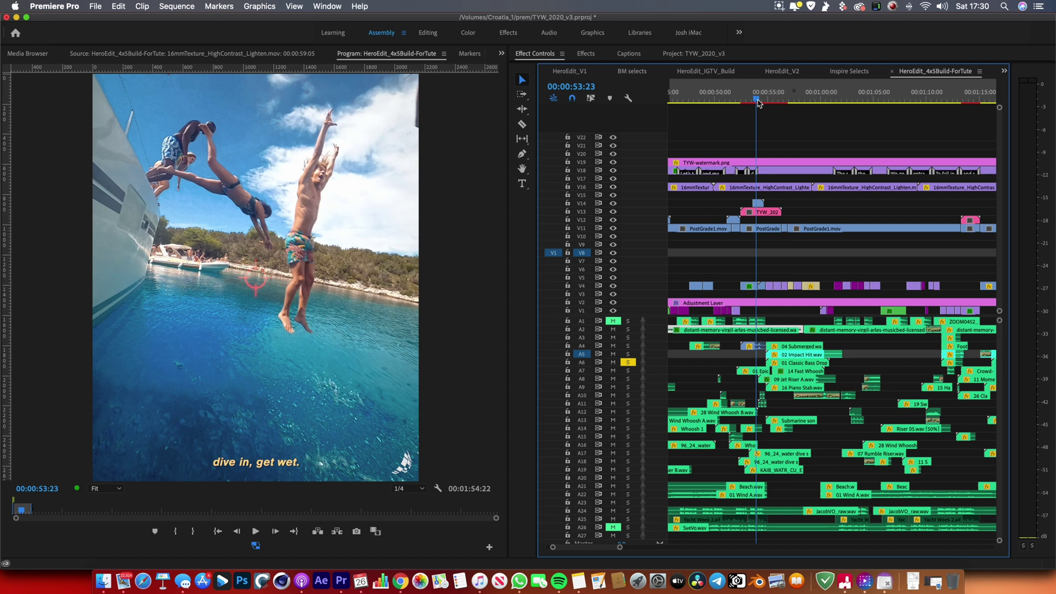
pyautogui.press('space')
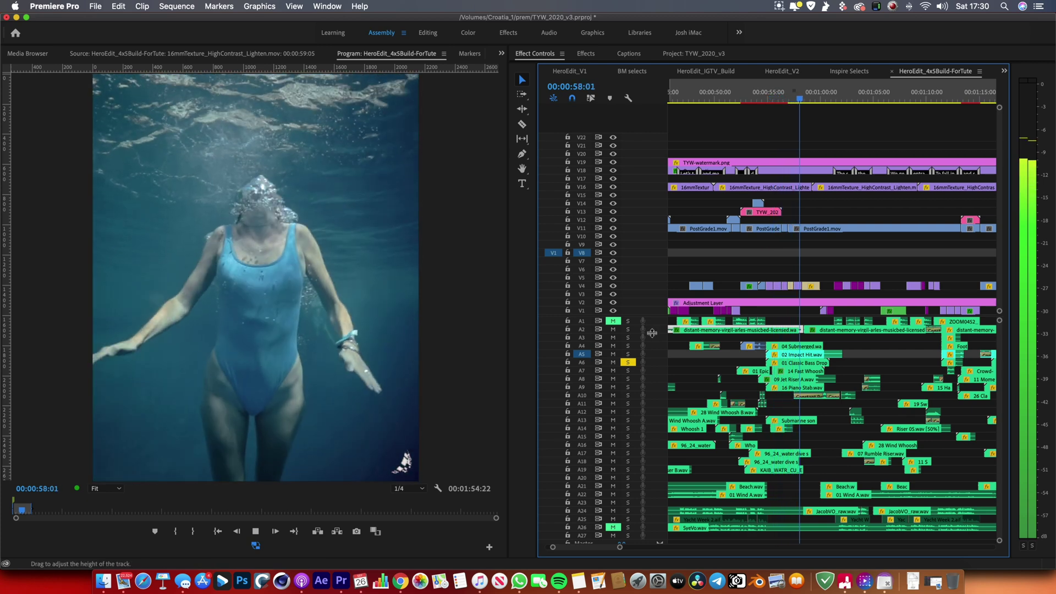
pyautogui.press('space')
pyautogui.click(627, 362)
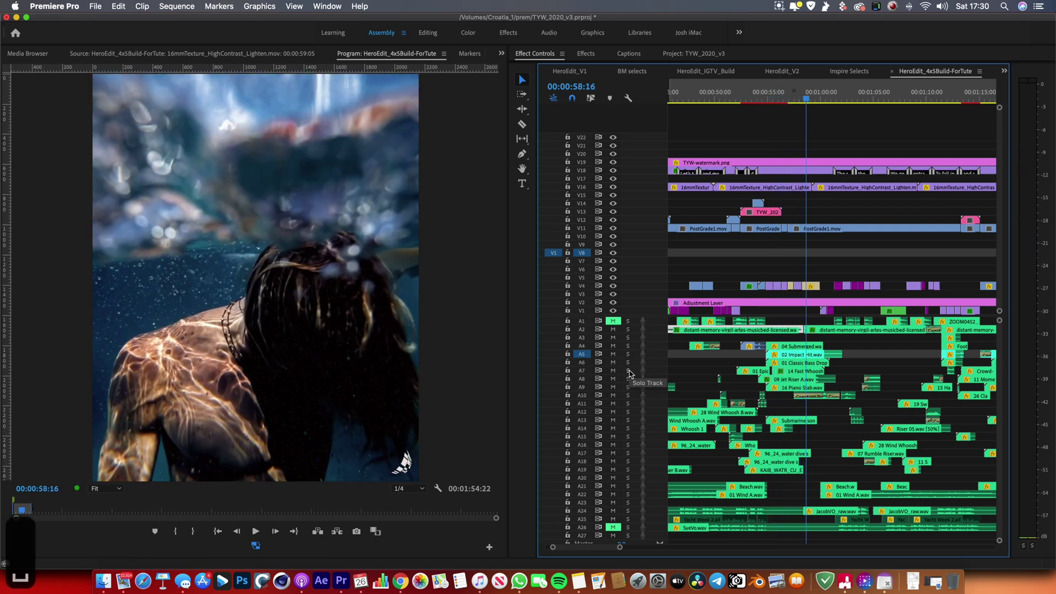
# Step: Solo track A7, enlarge the audio tracks, and play from 00:00:52:00 and 00:00:55:08
pyautogui.click(627, 370)
pyautogui.hotkey('alt', '=')
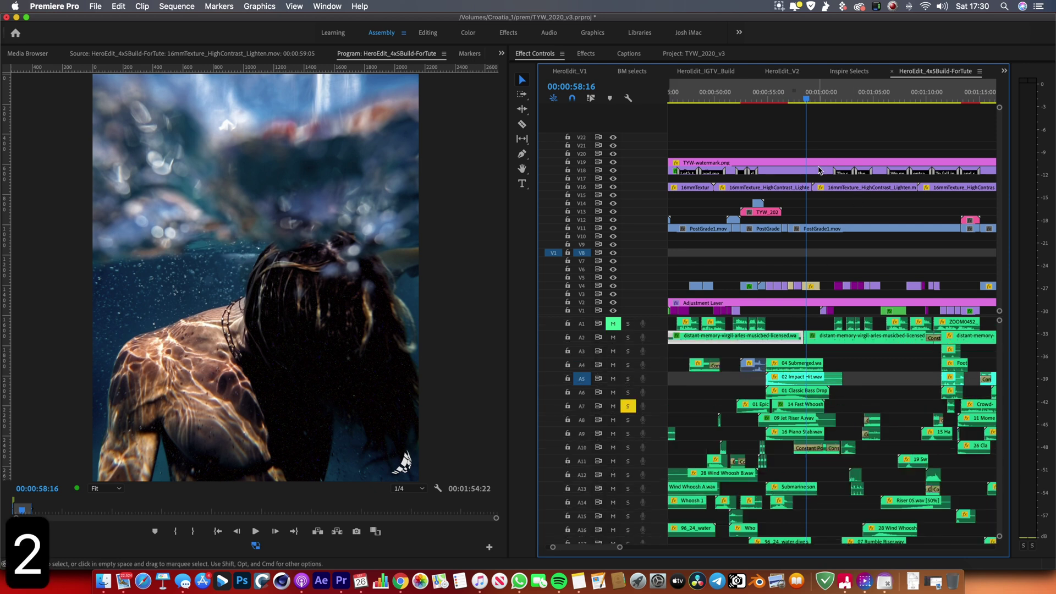
pyautogui.click(736, 97)
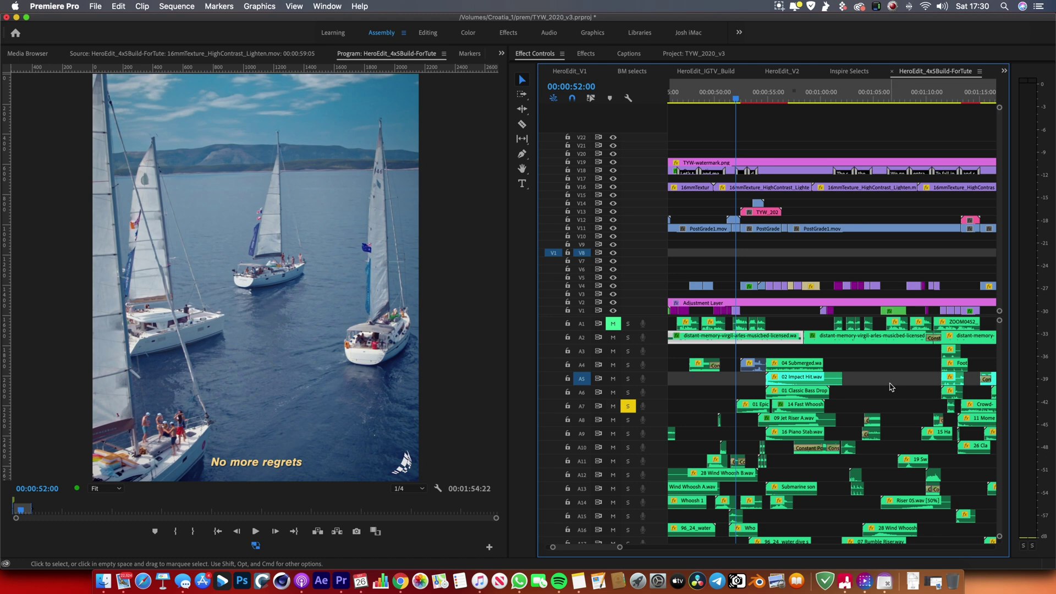
pyautogui.press('space')
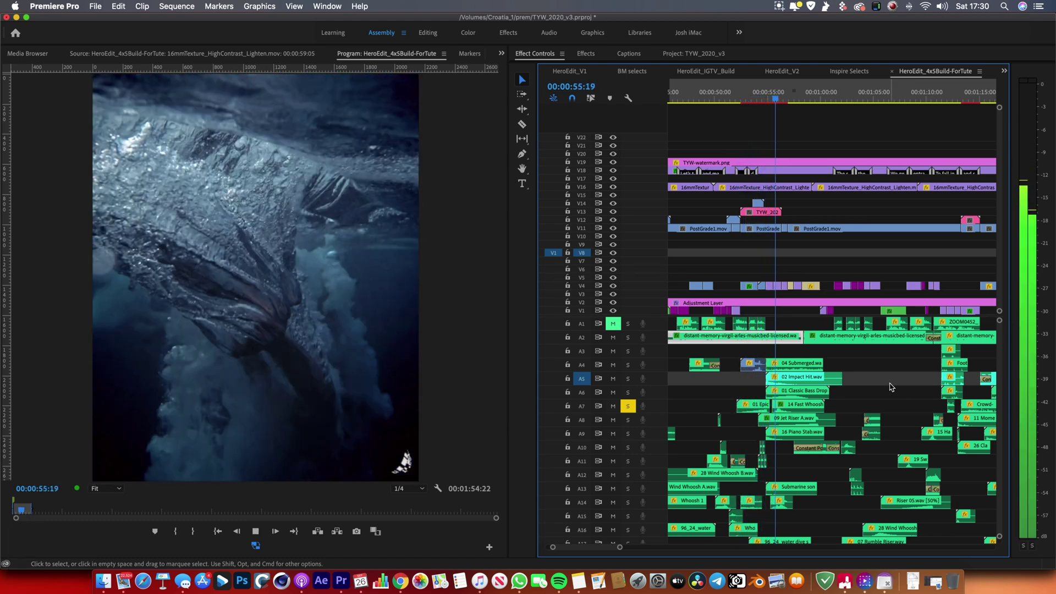
pyautogui.click(773, 100)
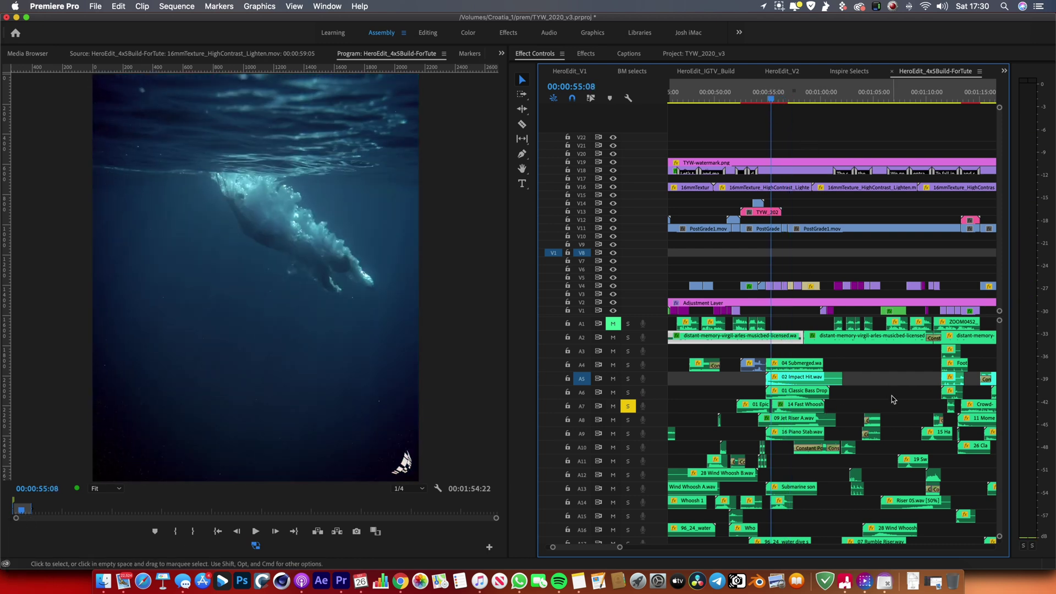
pyautogui.press('space')
# Step: Solo track A8 instead and play it from 00:00:54:15
pyautogui.click(628, 419)
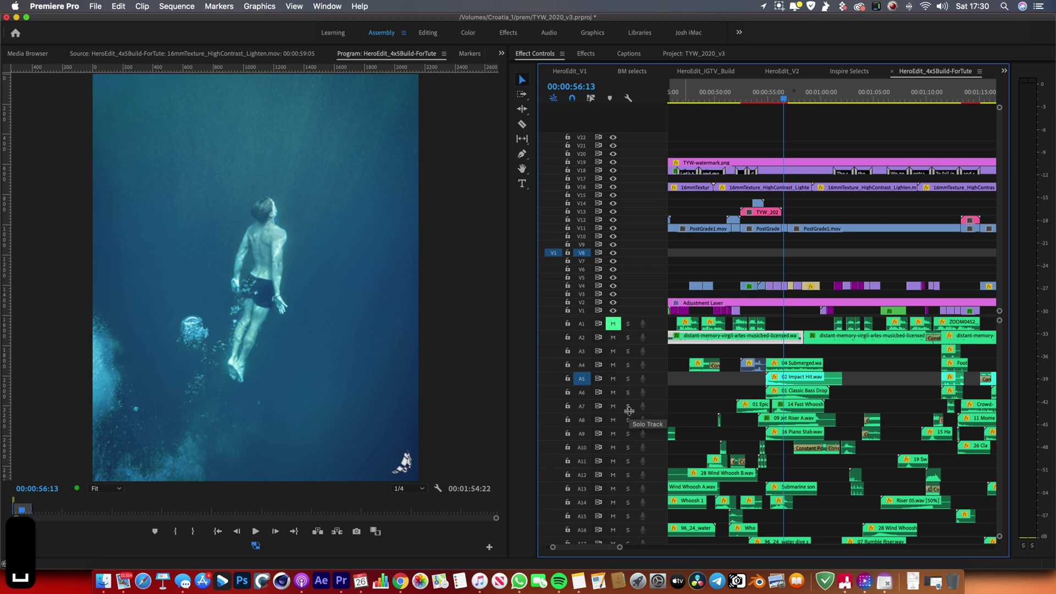
pyautogui.click(763, 98)
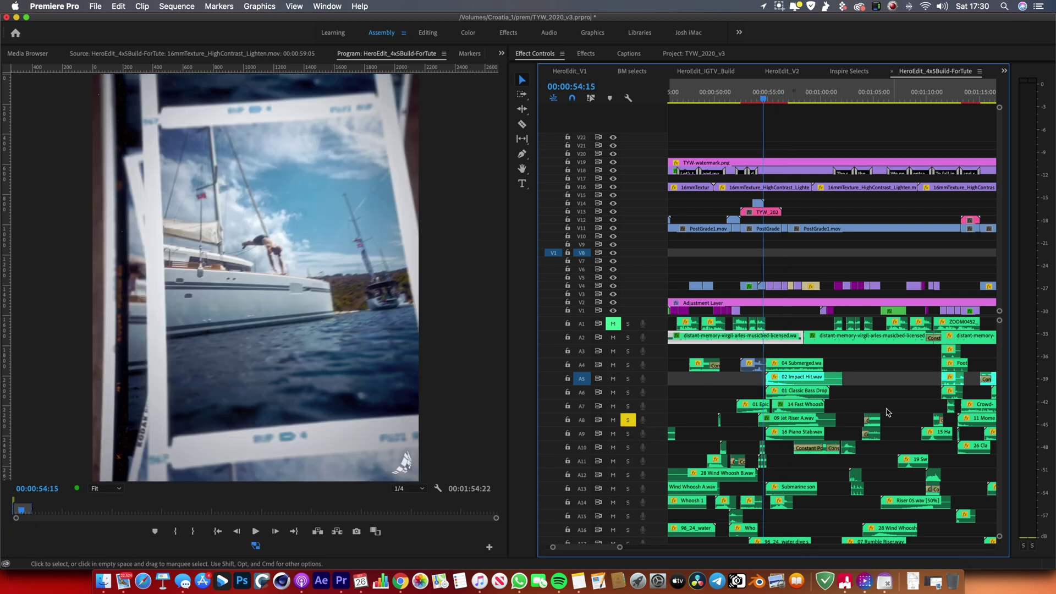
pyautogui.press('space')
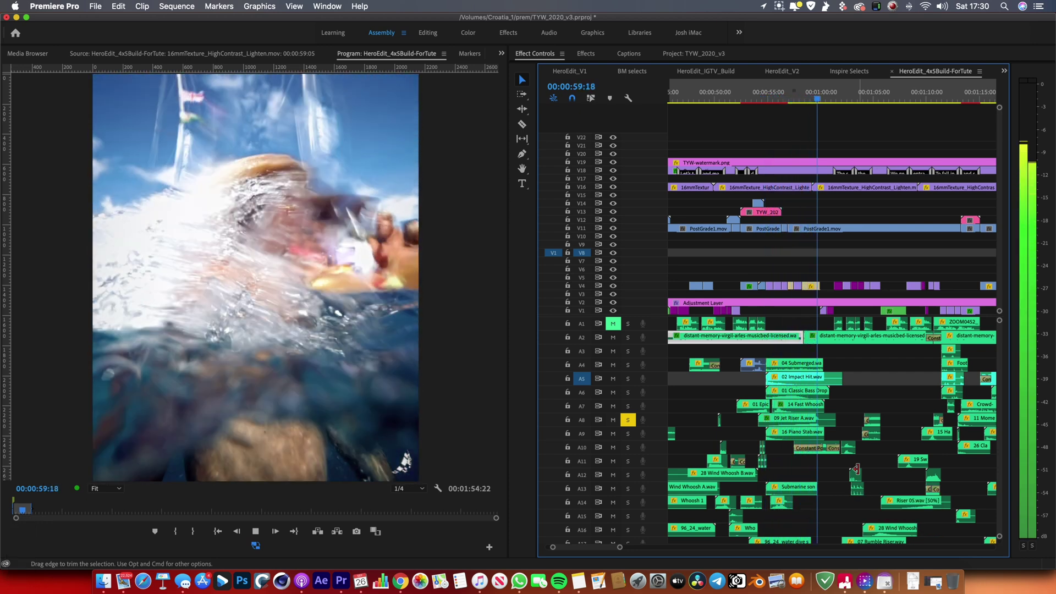
pyautogui.press('space')
pyautogui.click(628, 419)
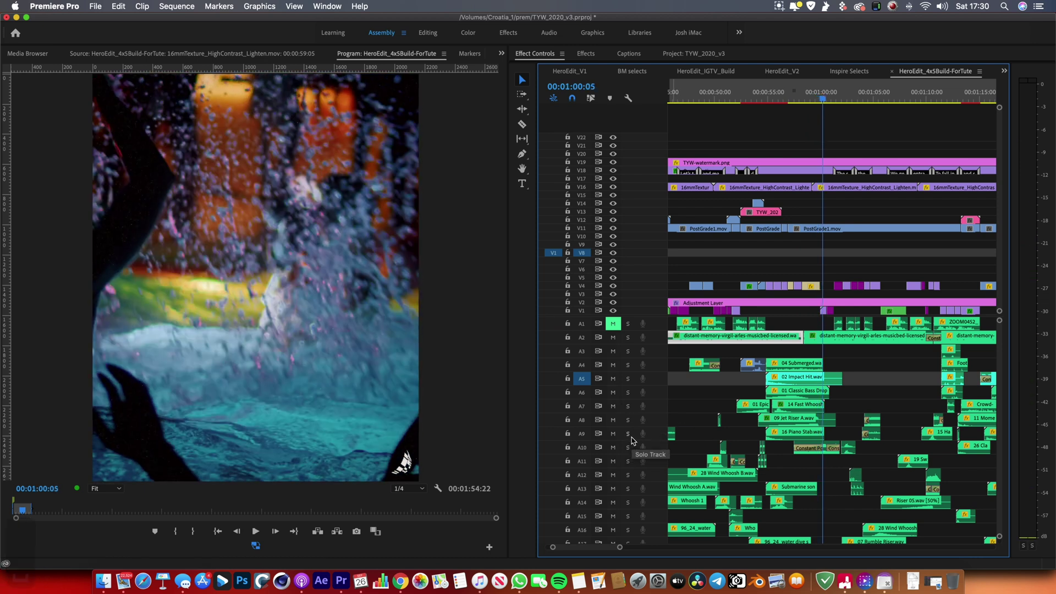
# Step: Solo track A9 and play it from around 55 seconds
pyautogui.click(627, 434)
pyautogui.click(772, 102)
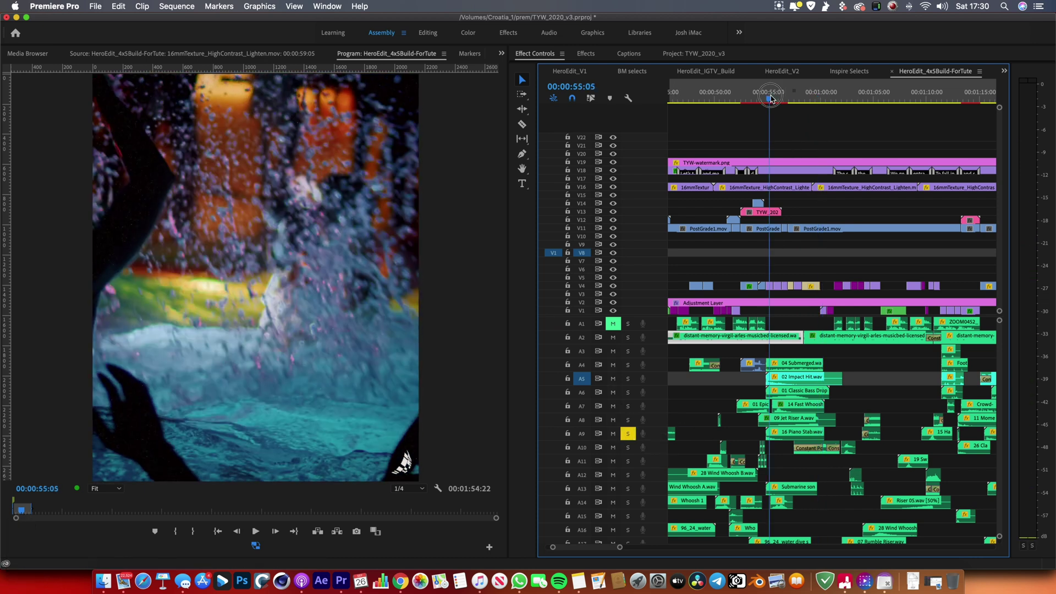
pyautogui.press('space')
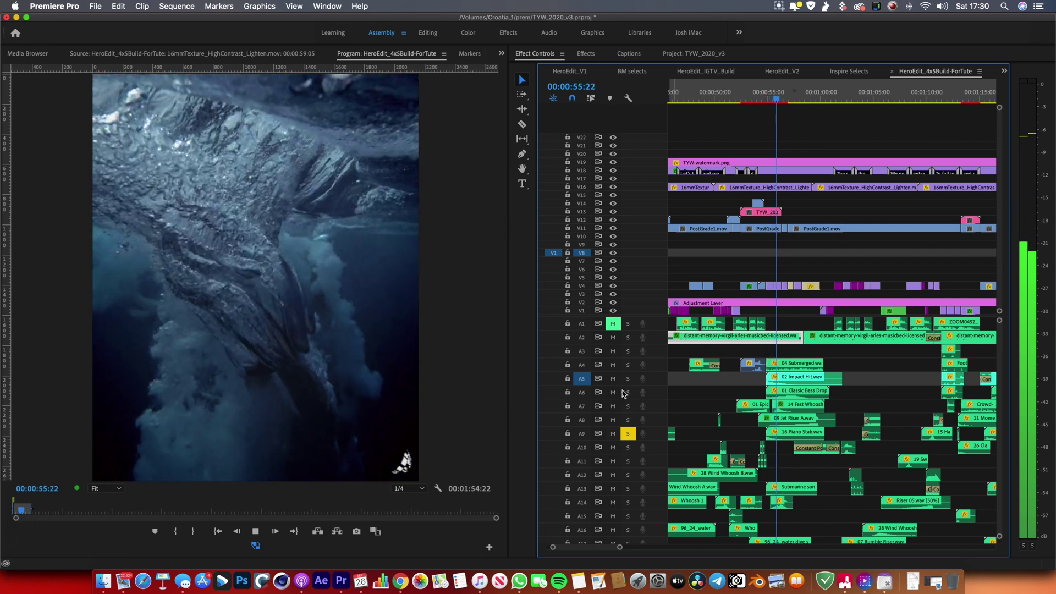
pyautogui.press('space')
pyautogui.click(627, 434)
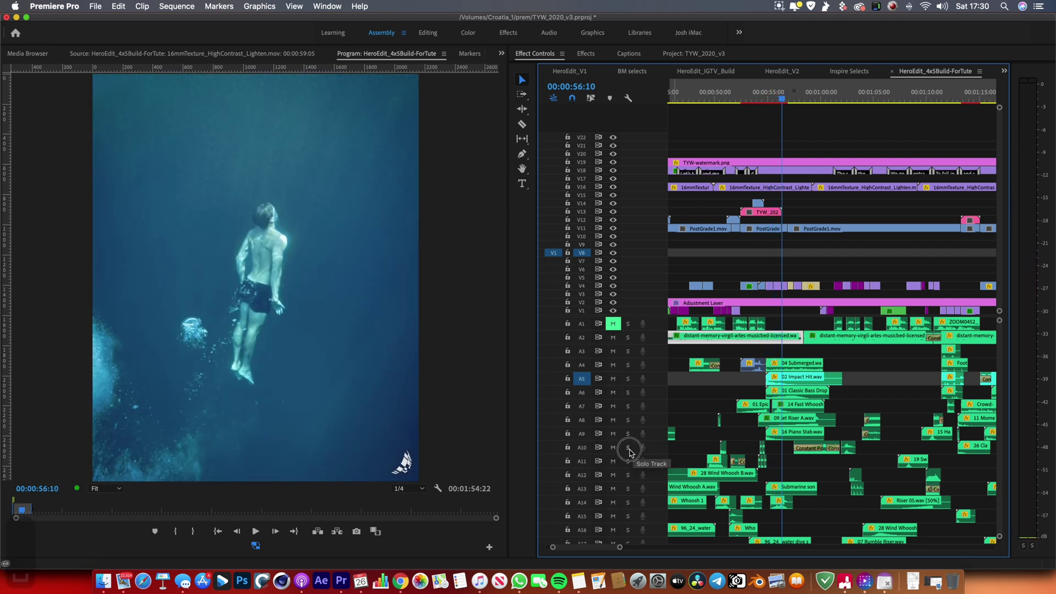
# Step: Solo tracks A10 and A11 together and play them from about 00:00:54:16
pyautogui.click(627, 447)
pyautogui.click(627, 461)
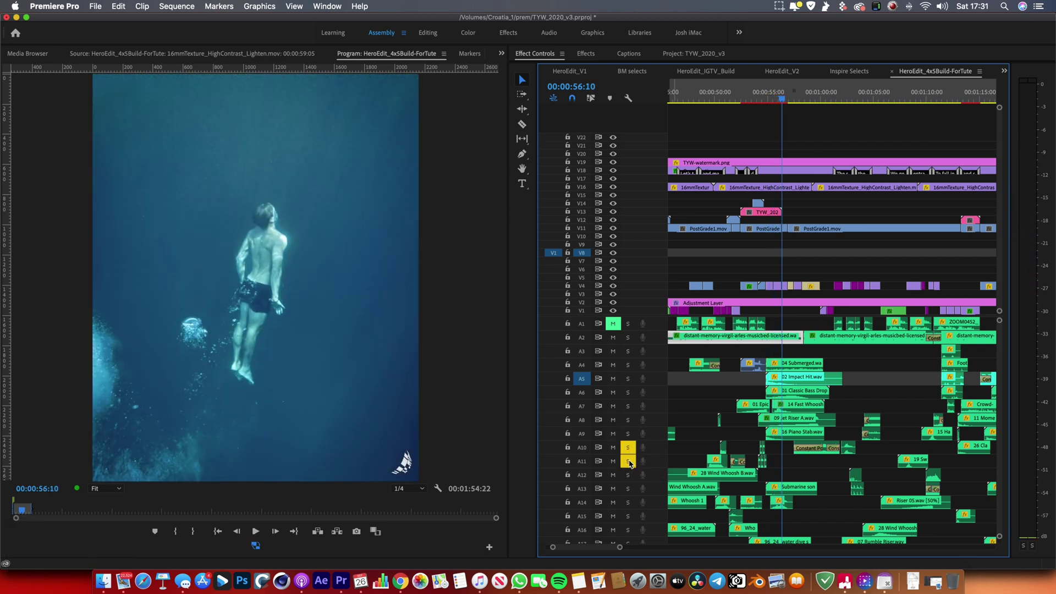
pyautogui.click(762, 98)
pyautogui.press('space')
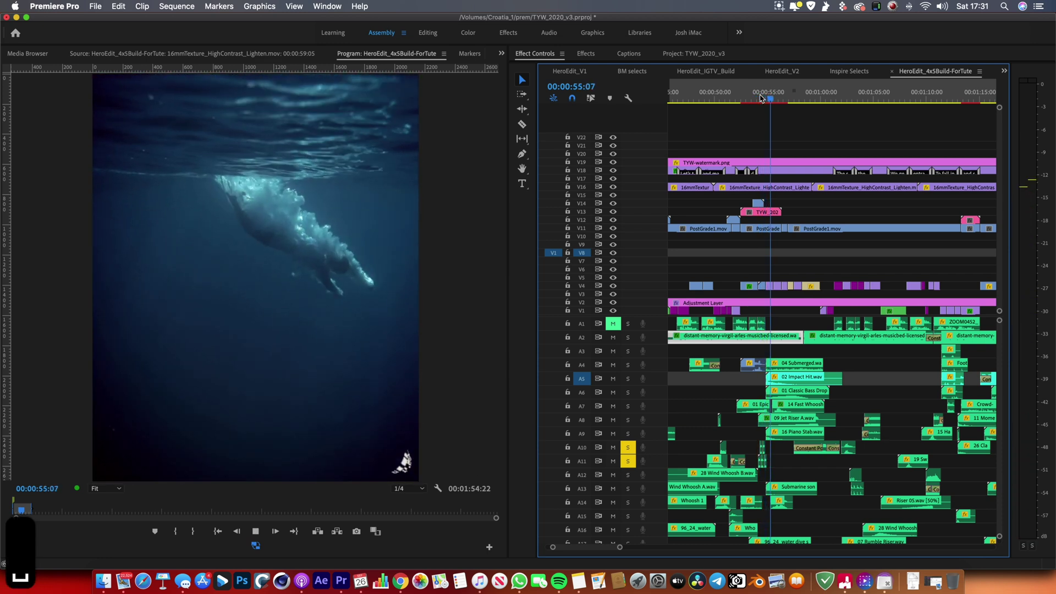
pyautogui.press('space')
pyautogui.click(627, 461)
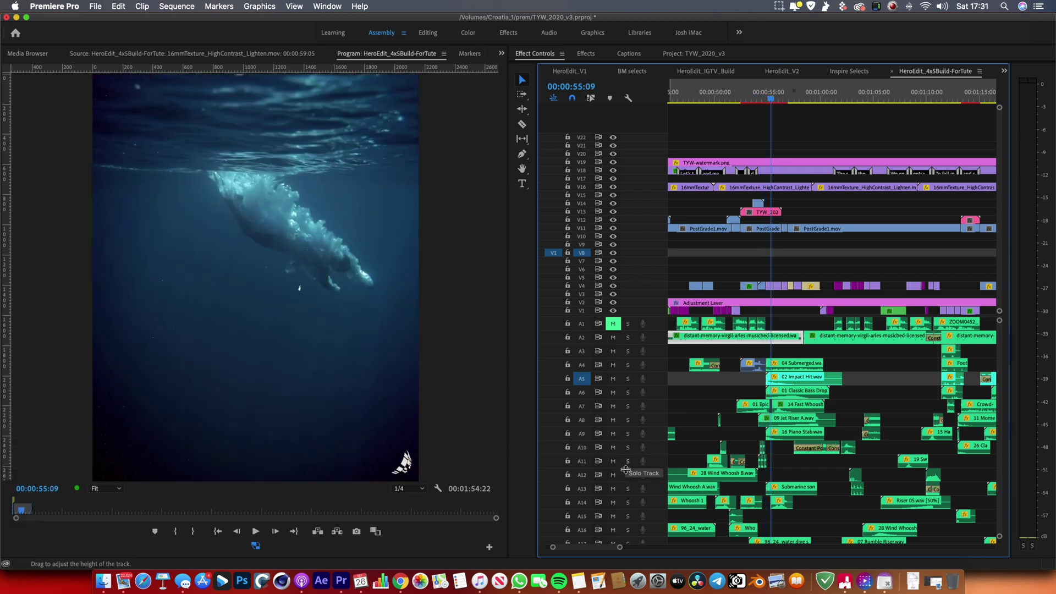
# Step: Solo track A13 and play it twice from about 00:00:54:02
pyautogui.keyDown('super'); pyautogui.click(628, 489); pyautogui.keyUp('super')
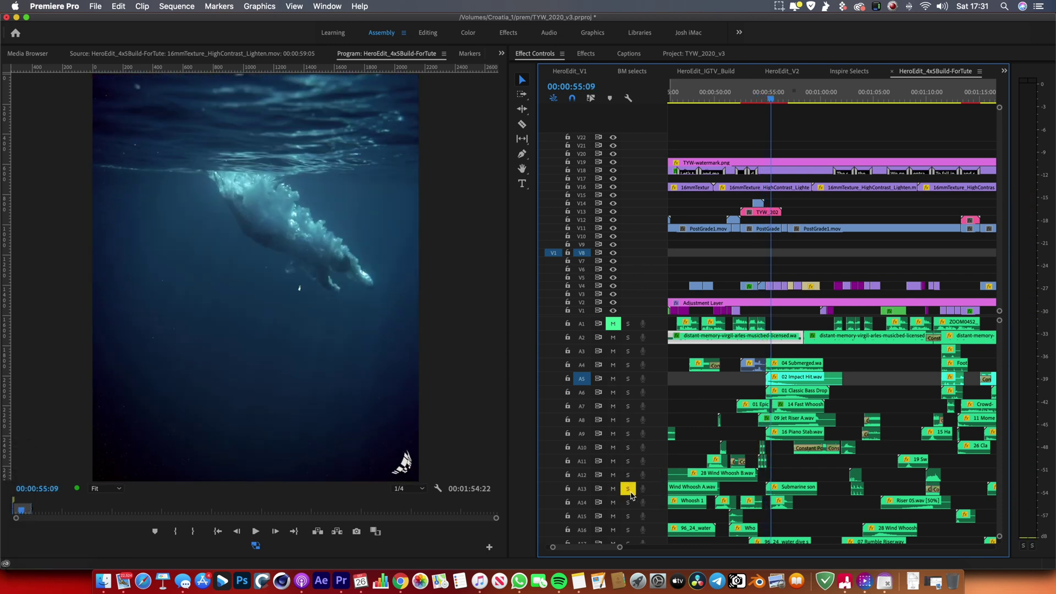
pyautogui.click(759, 98)
pyautogui.press('space')
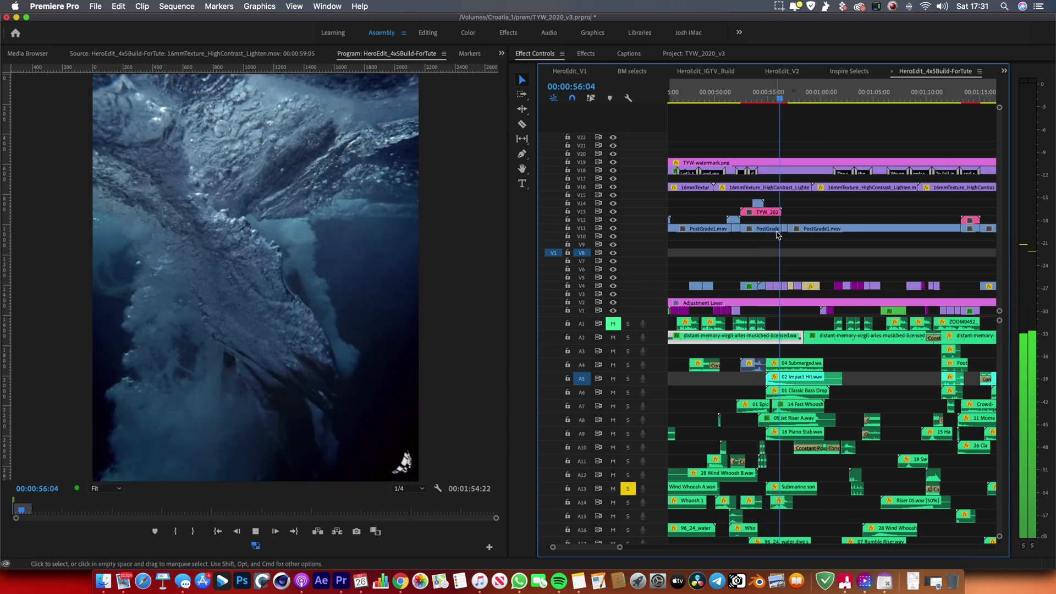
pyautogui.press('space')
pyautogui.click(759, 98)
pyautogui.press('space')
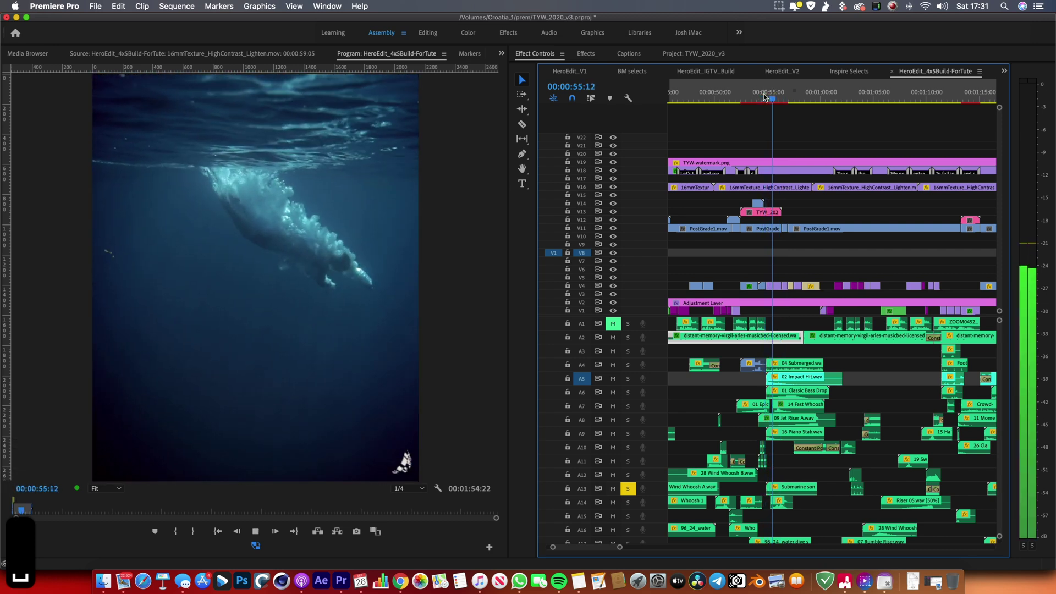
pyautogui.scroll(-3, 630, 508)
pyautogui.press('space')
pyautogui.scroll(3, 630, 509)
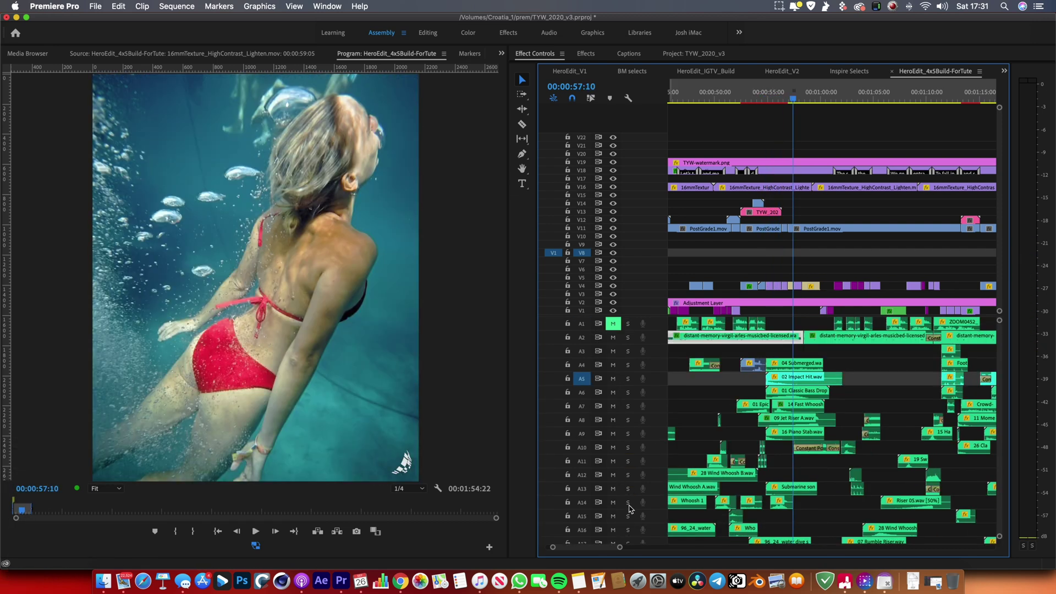
# Step: Play the edit from 00:00:51:16 to 00:01:01:07, then heighten audio tracks to show waveforms
pyautogui.press('Up')
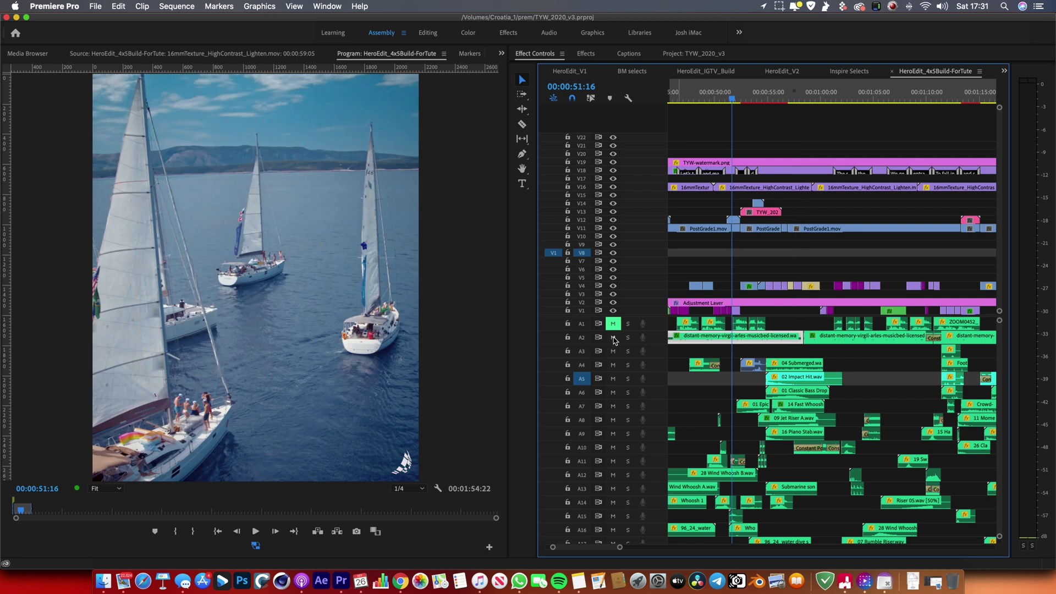
pyautogui.scroll(-5, 715, 456)
pyautogui.scroll(-3, 722, 464)
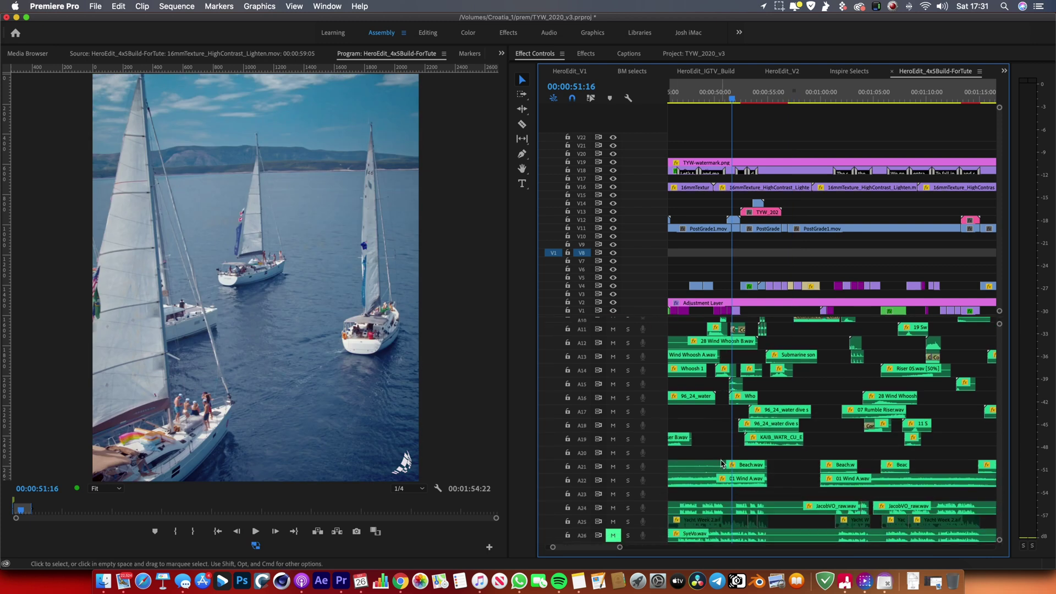
pyautogui.scroll(10, 817, 412)
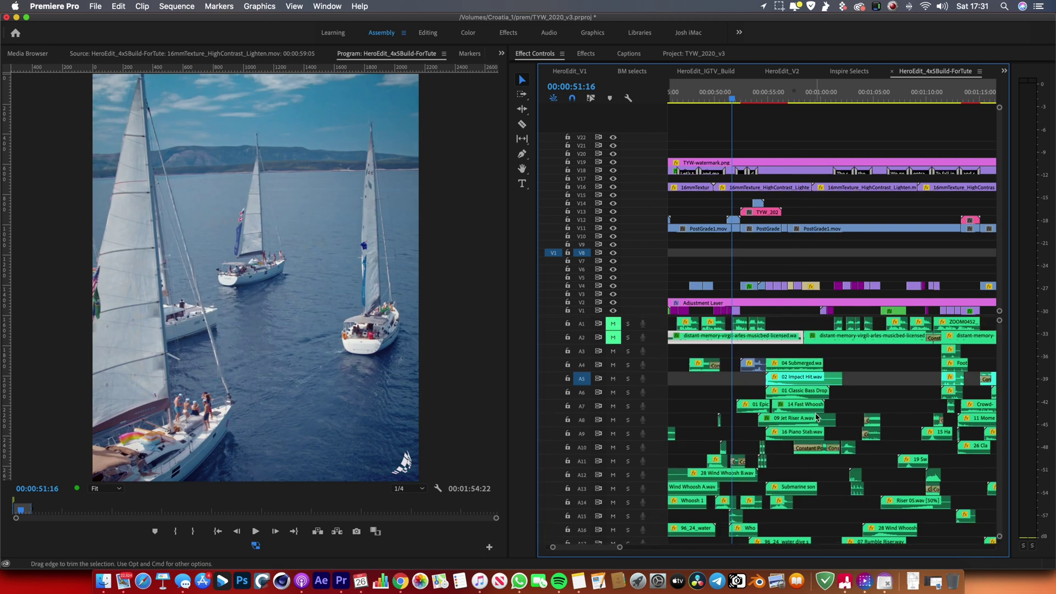
pyautogui.press('space')
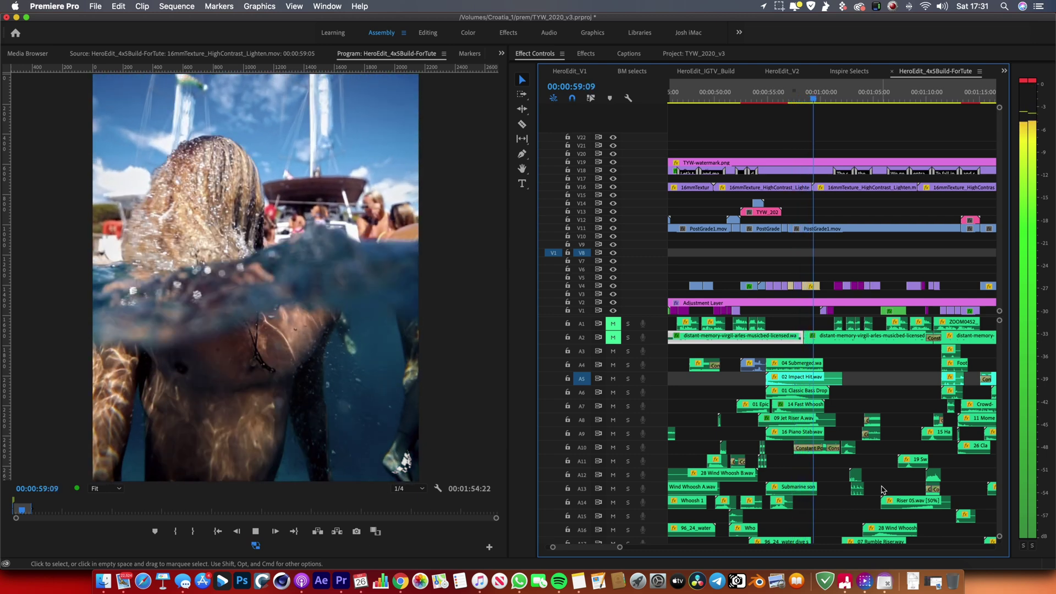
pyautogui.press('space')
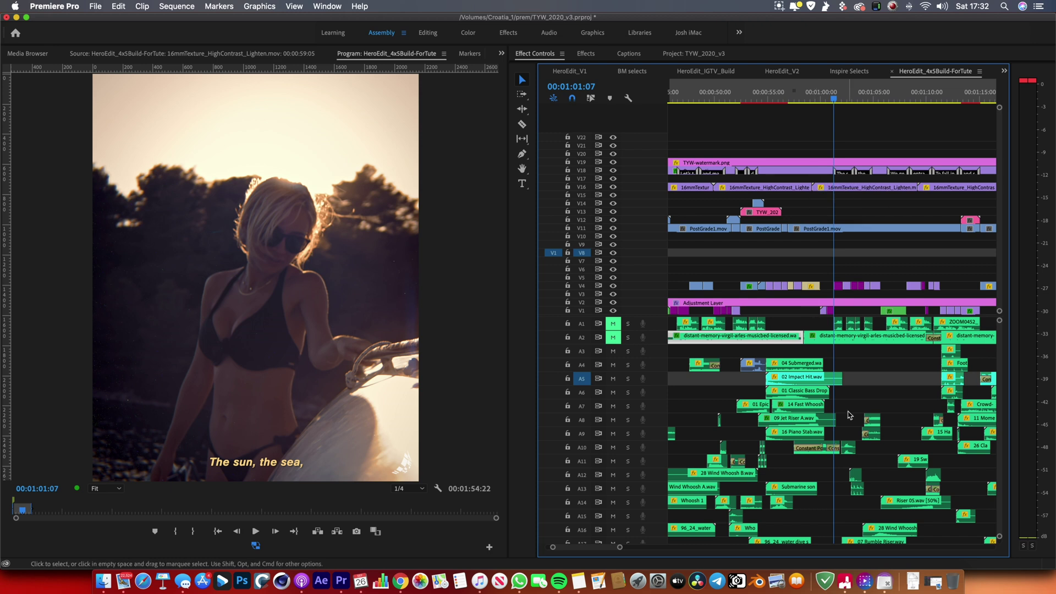
pyautogui.hotkey('alt', '=')
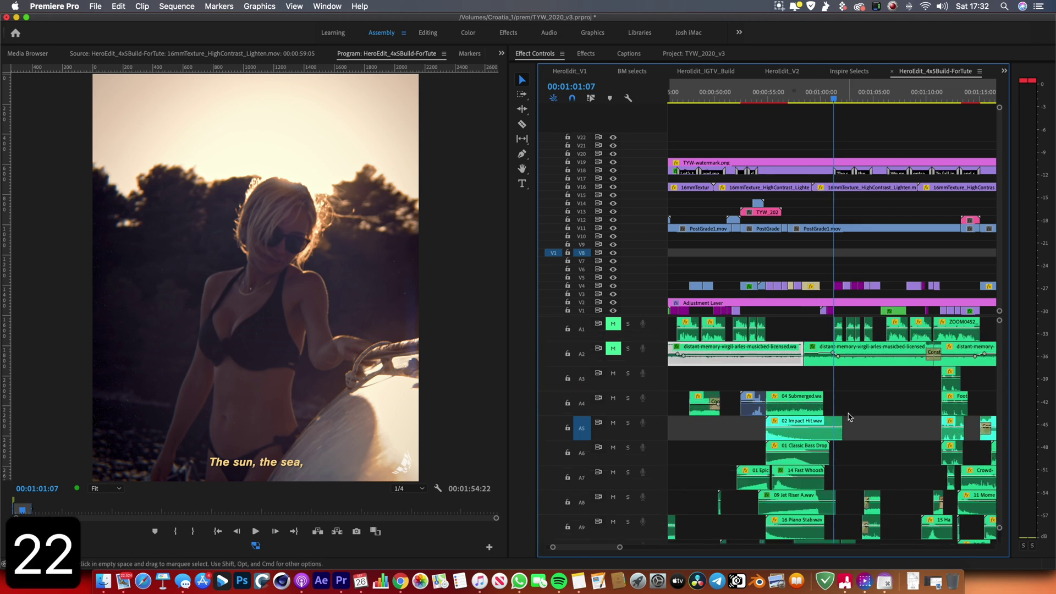
# Step: Show the music clip's effects: Volume -8.0 dB and Lowpass cutoff 198.1 Hz
pyautogui.scroll(-1, 848, 417)
pyautogui.hscroll(-1, 848, 417)
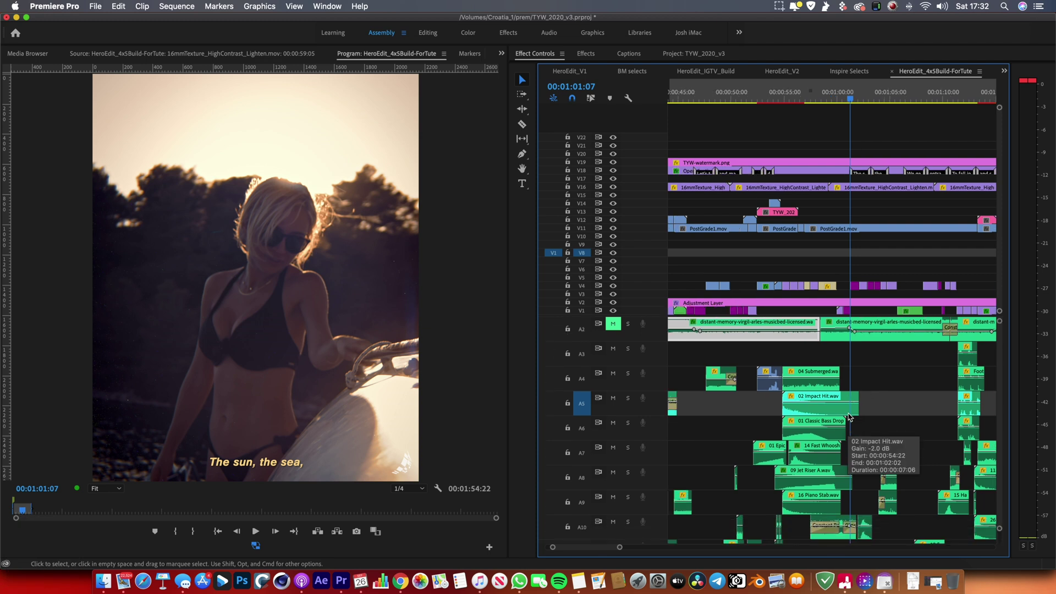
pyautogui.scroll(-2, 849, 417)
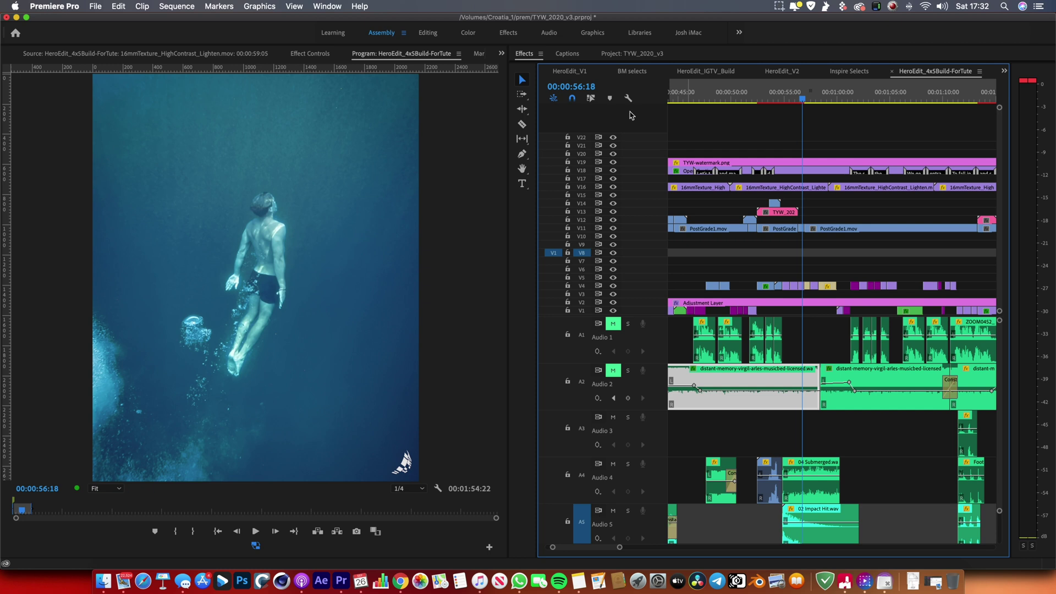
pyautogui.click(311, 55)
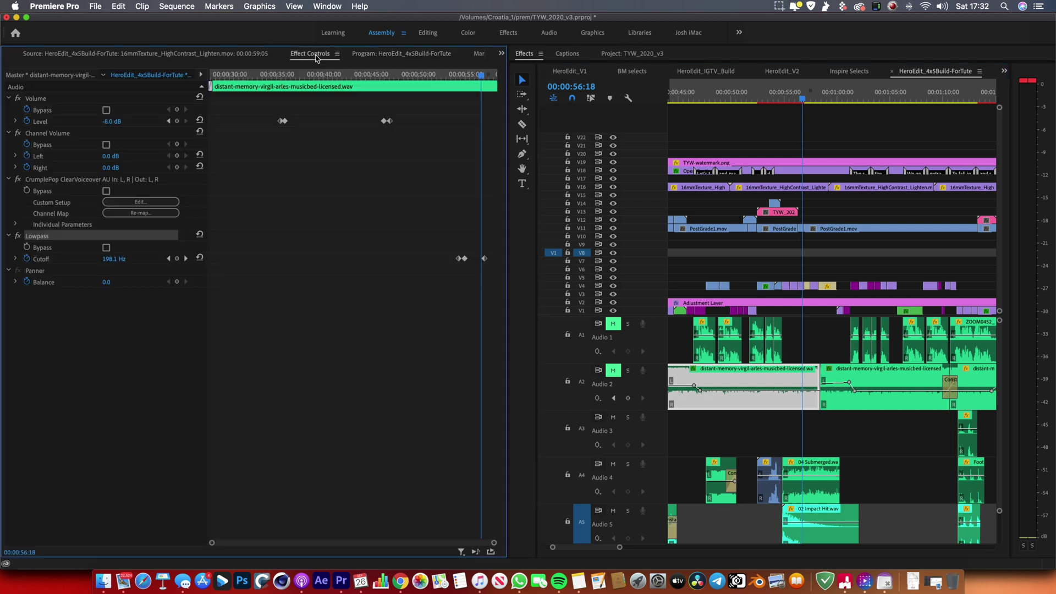
# Step: Search the Effects panel for 'lowp' to find the Lowpass effect
pyautogui.hotkey('shift', '7')
pyautogui.click(567, 68)
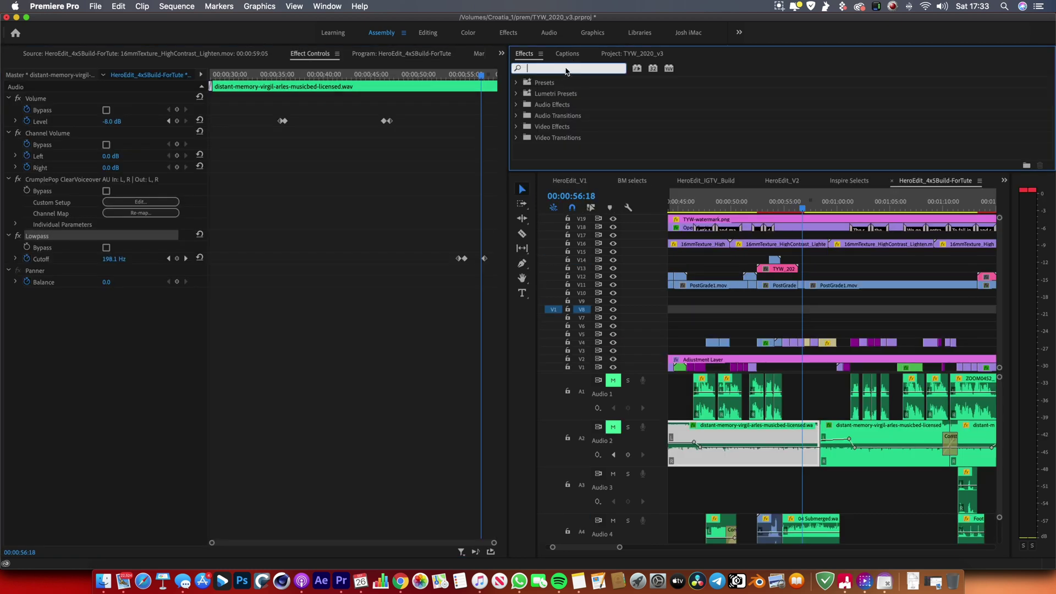
pyautogui.write('lowp')
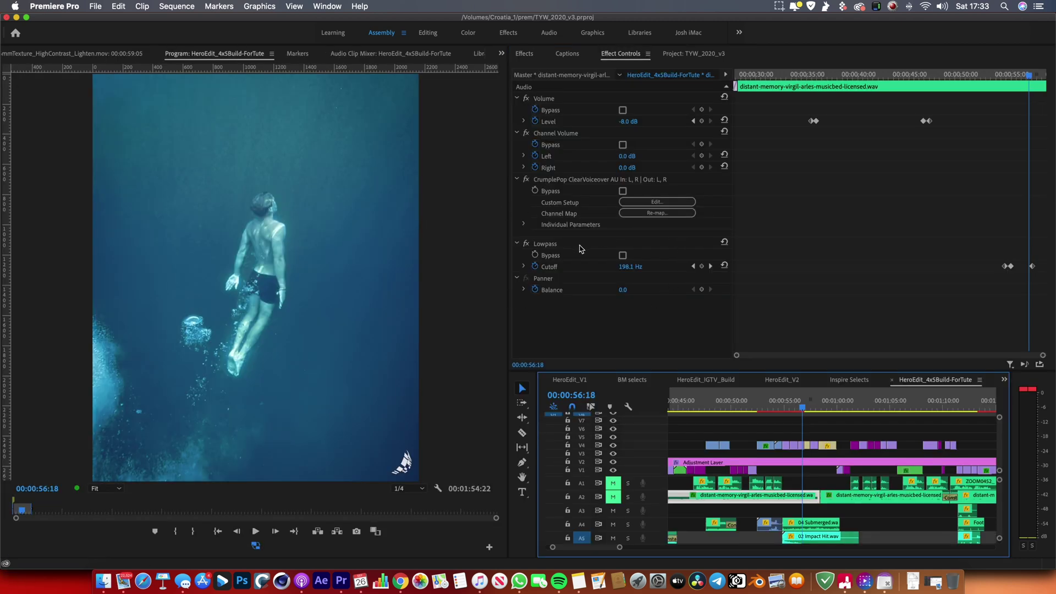
# Step: Expand and collapse the Lowpass Cutoff graph, then select the Lowpass effect
pyautogui.click(523, 268)
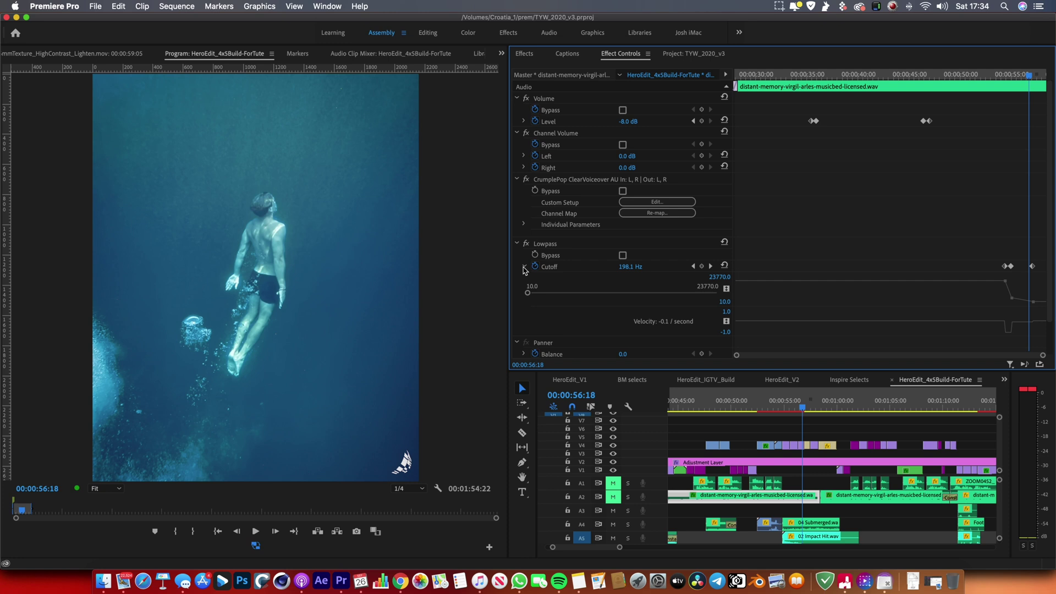
pyautogui.click(525, 267)
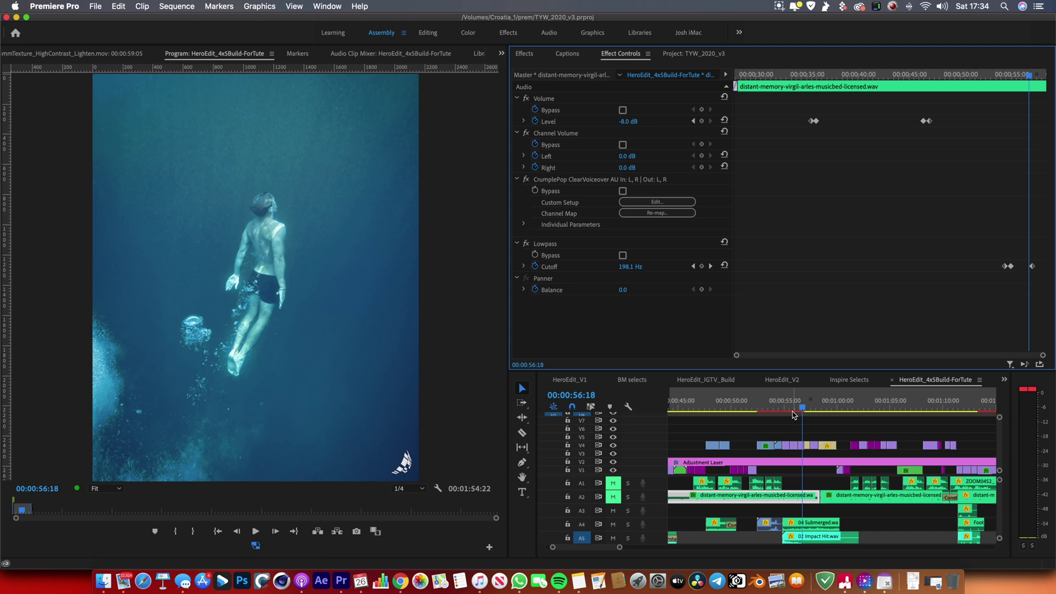
pyautogui.click(558, 245)
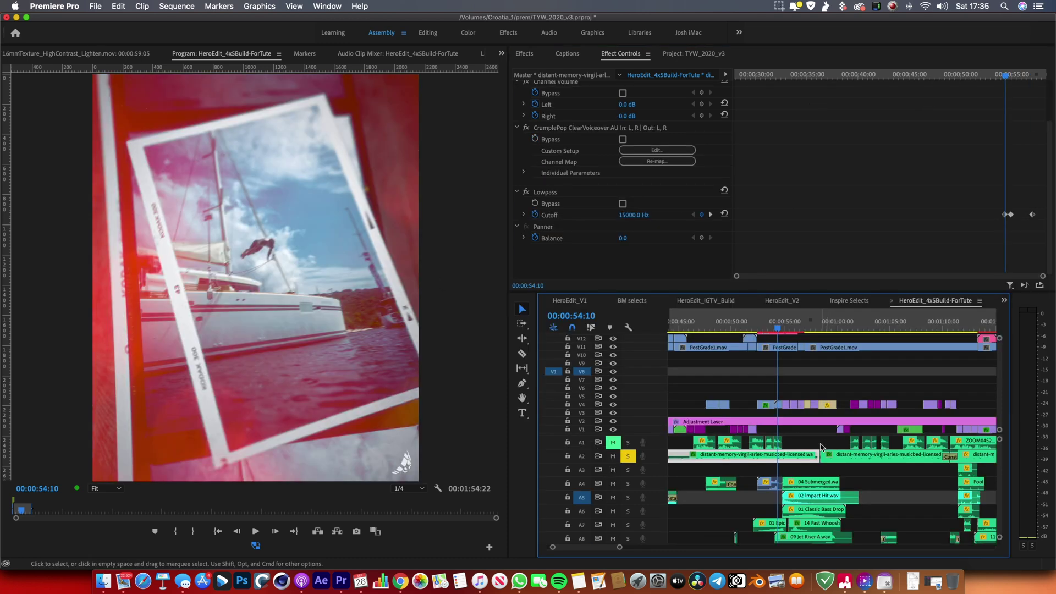
pyautogui.click(758, 326)
pyautogui.press('space')
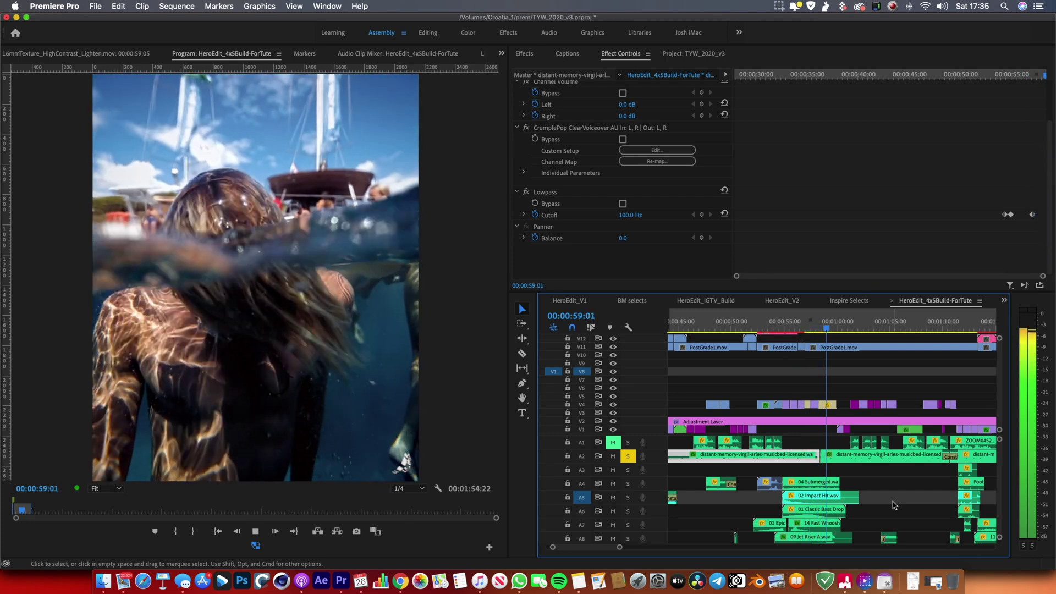
pyautogui.press('space')
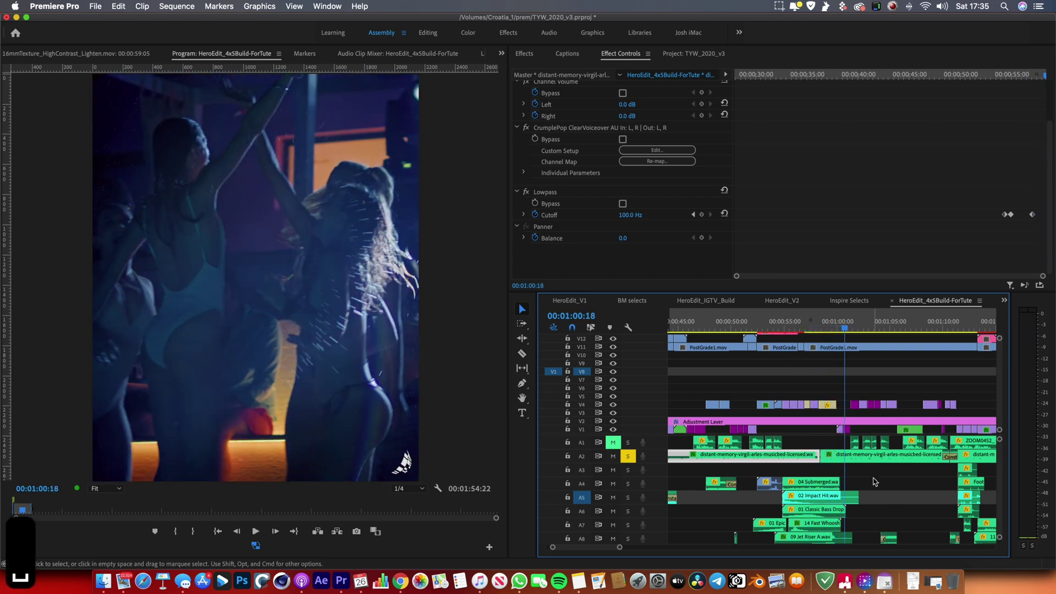
pyautogui.press('Up')
pyautogui.click(526, 193)
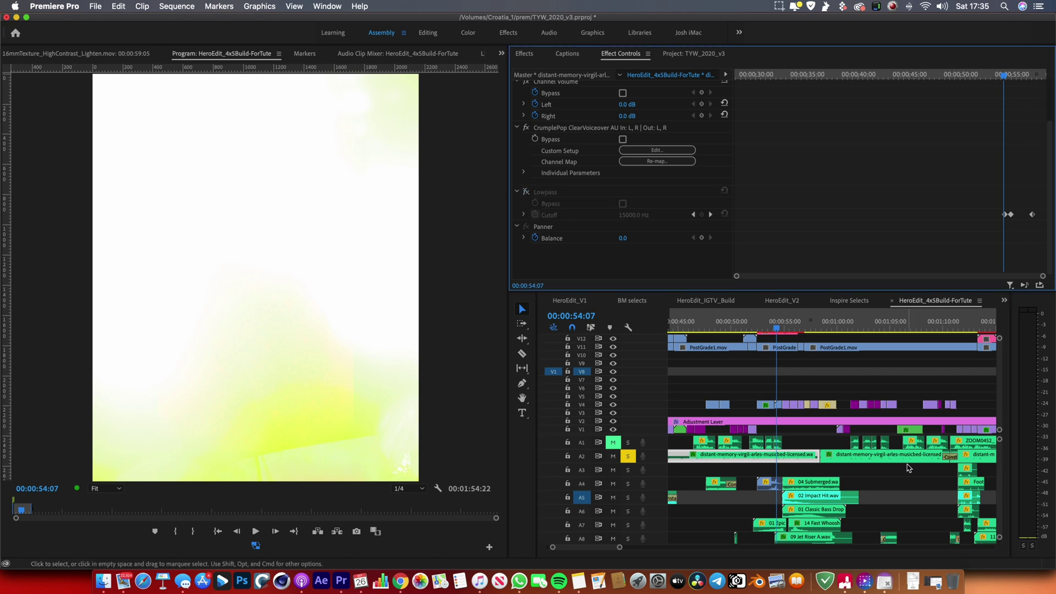
pyautogui.press('space')
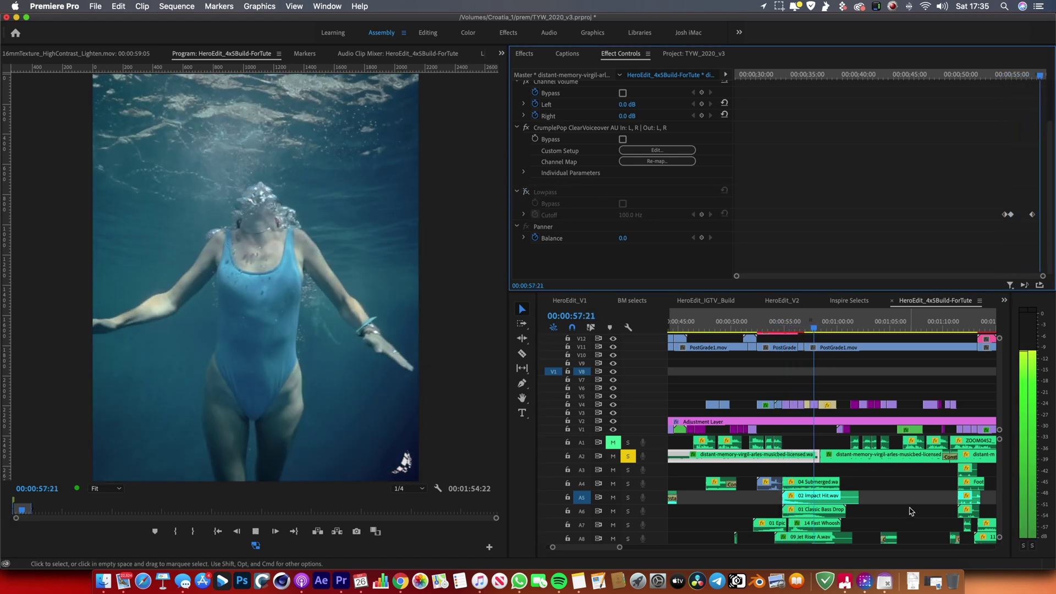
pyautogui.press('space')
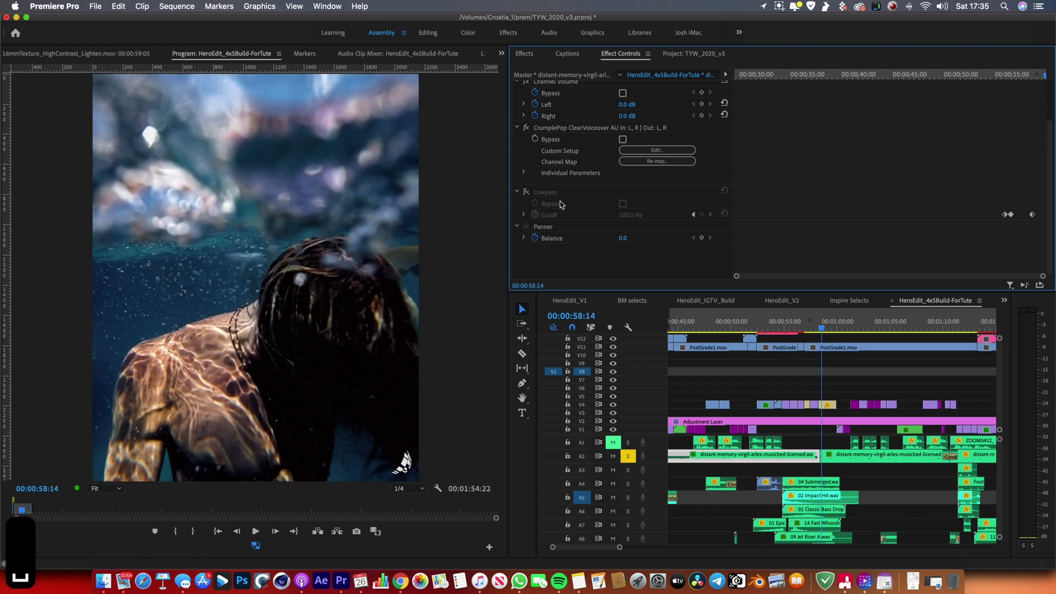
pyautogui.click(527, 192)
pyautogui.press('space')
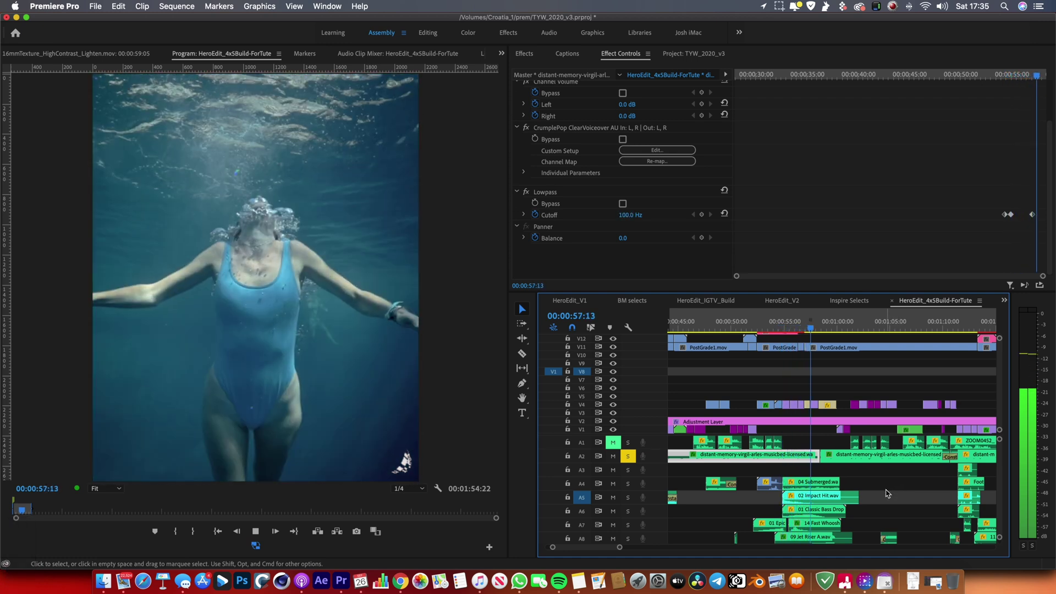
# Step: Stop at 00:57:14 and step through the music's Cutoff keyframes: 15000, 1000 and 100 Hz
pyautogui.press('space')
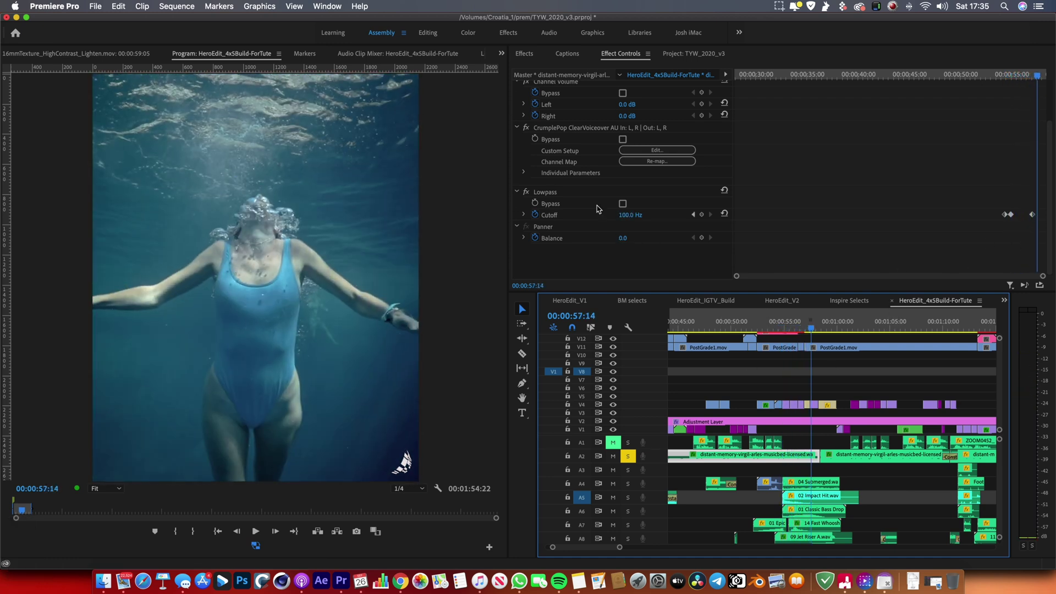
pyautogui.click(693, 214)
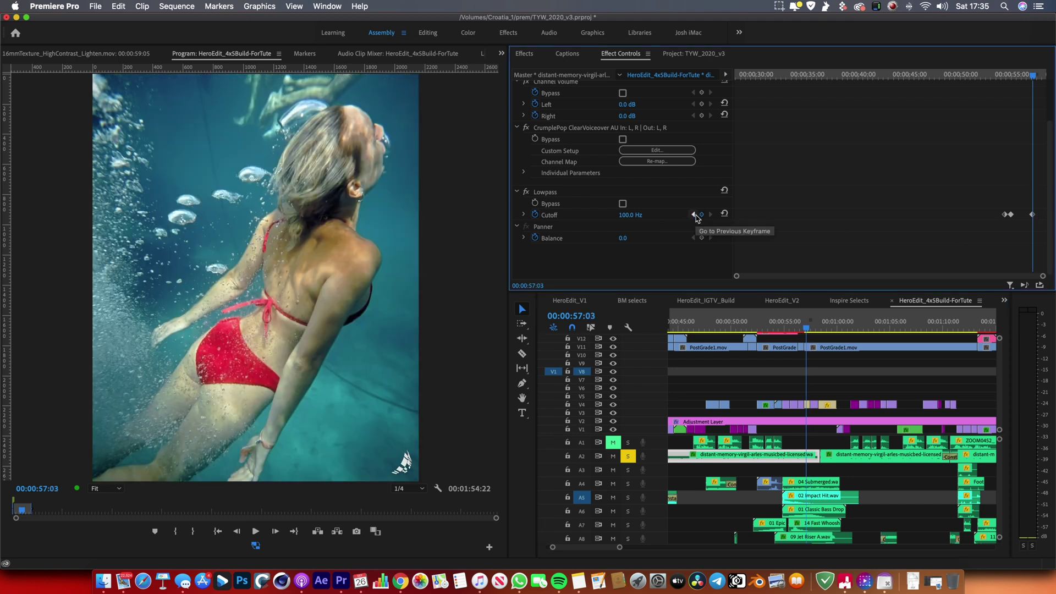
pyautogui.click(693, 215)
pyautogui.click(693, 214)
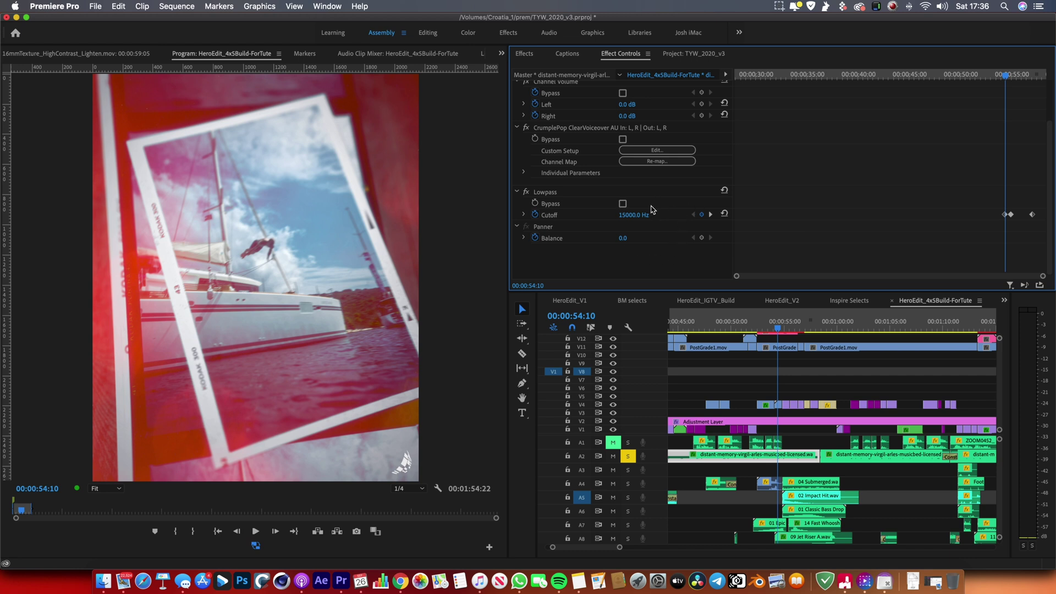
pyautogui.click(711, 215)
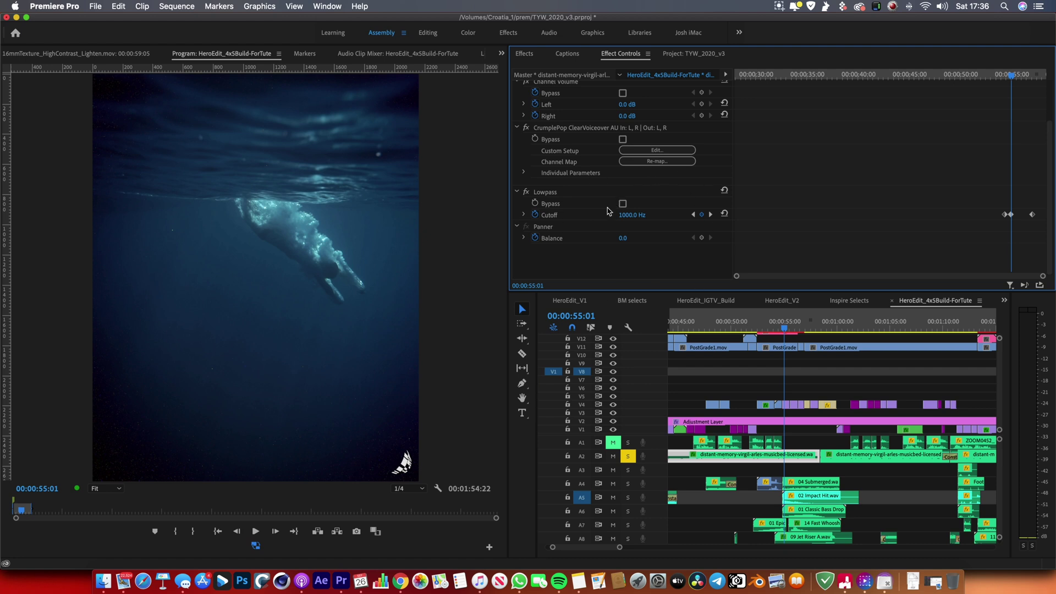
pyautogui.click(711, 216)
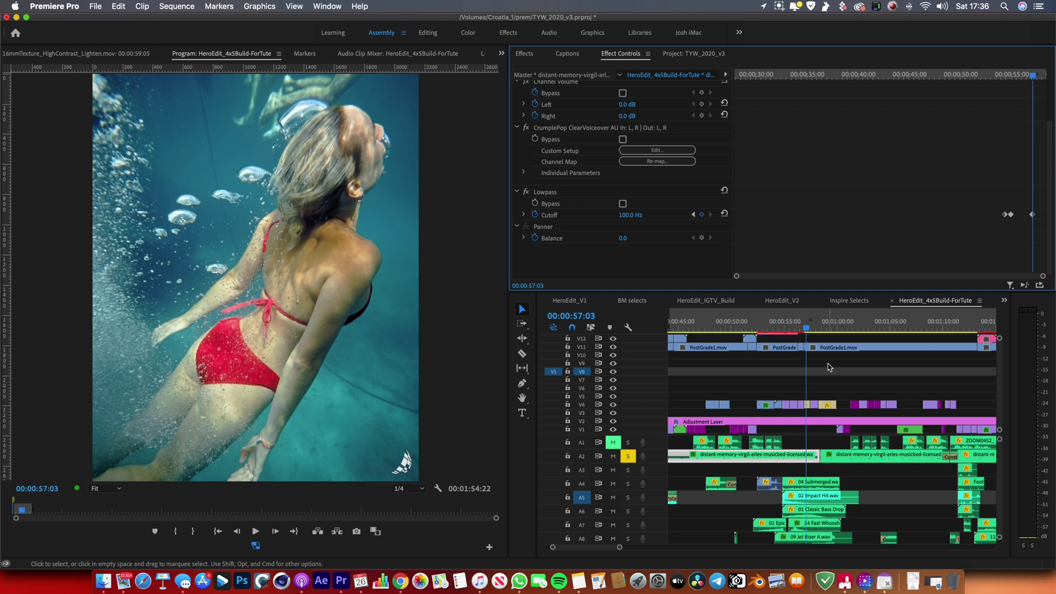
# Step: On the next music clip, step from its first Cutoff keyframe to 15000 Hz, saving the project
pyautogui.press('Down')
pyautogui.scroll(-2, 814, 244)
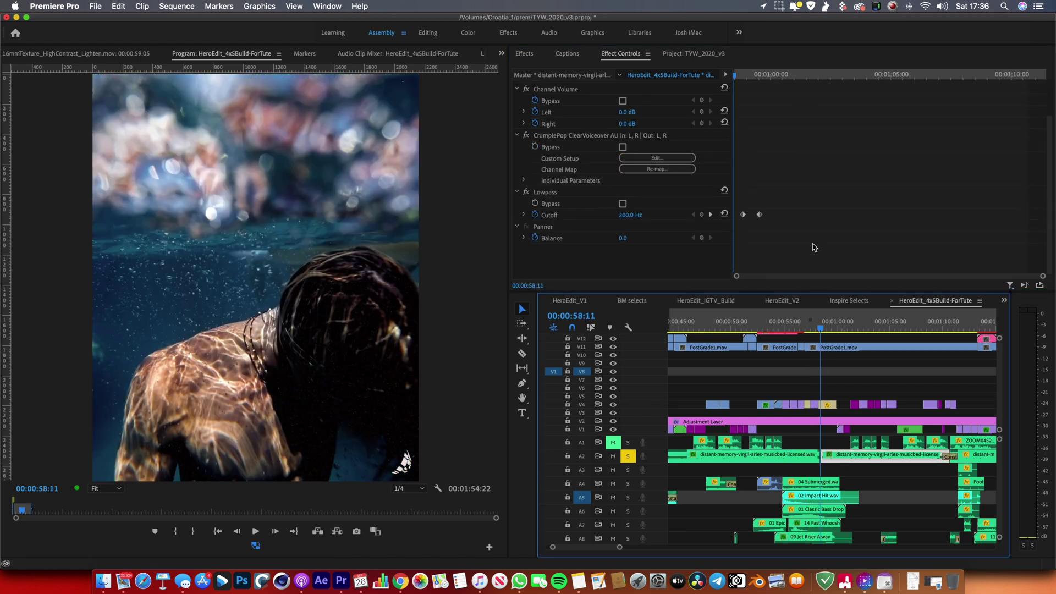
pyautogui.click(712, 215)
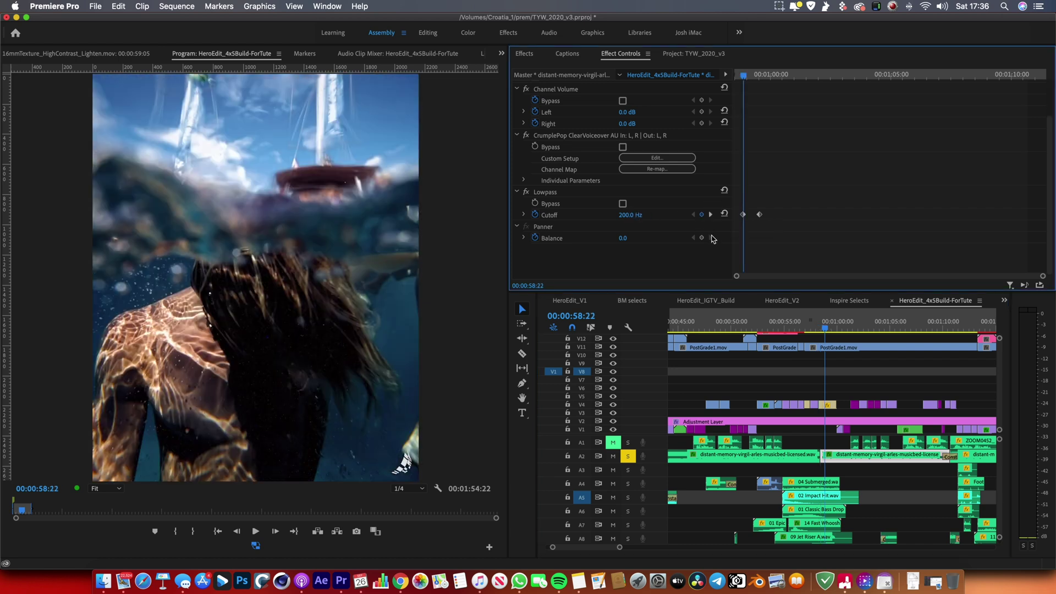
pyautogui.press('super+s')
pyautogui.click(712, 214)
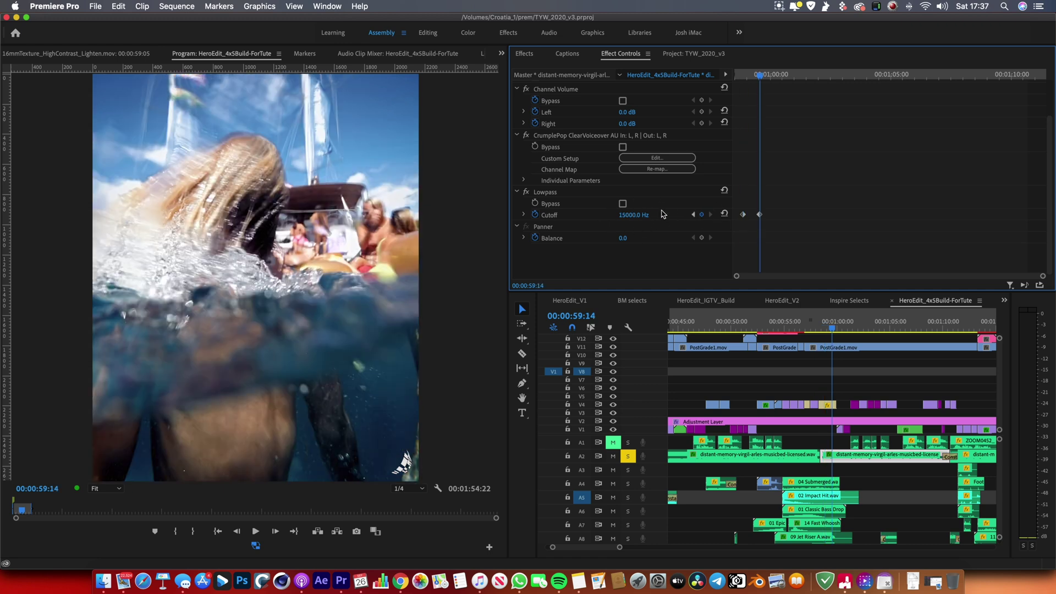
# Step: Play the first cutoff sweep from about 00:54:10, then the second from 00:58:07
pyautogui.click(777, 324)
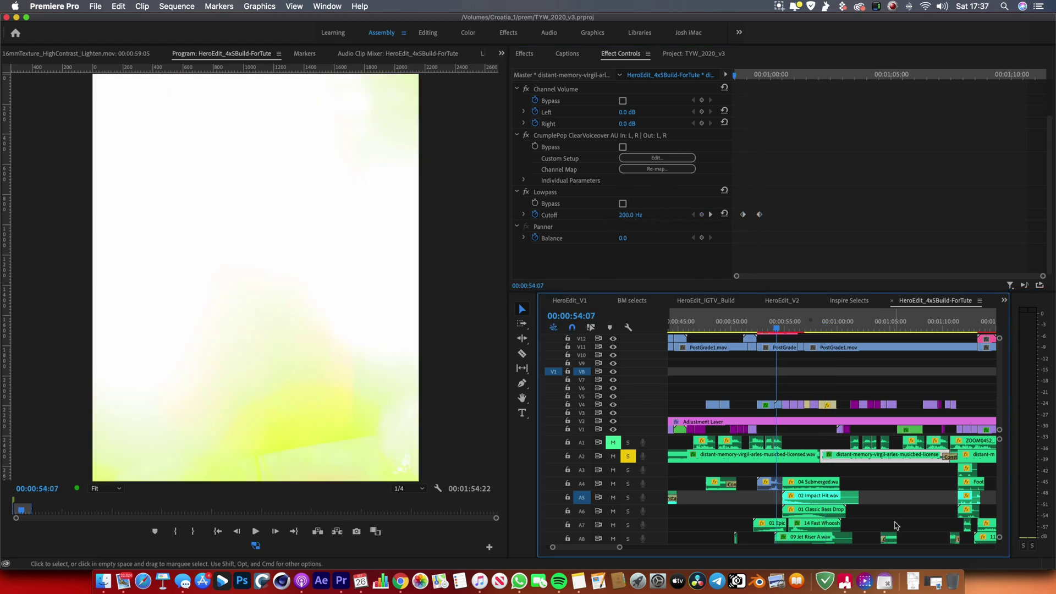
pyautogui.press('space')
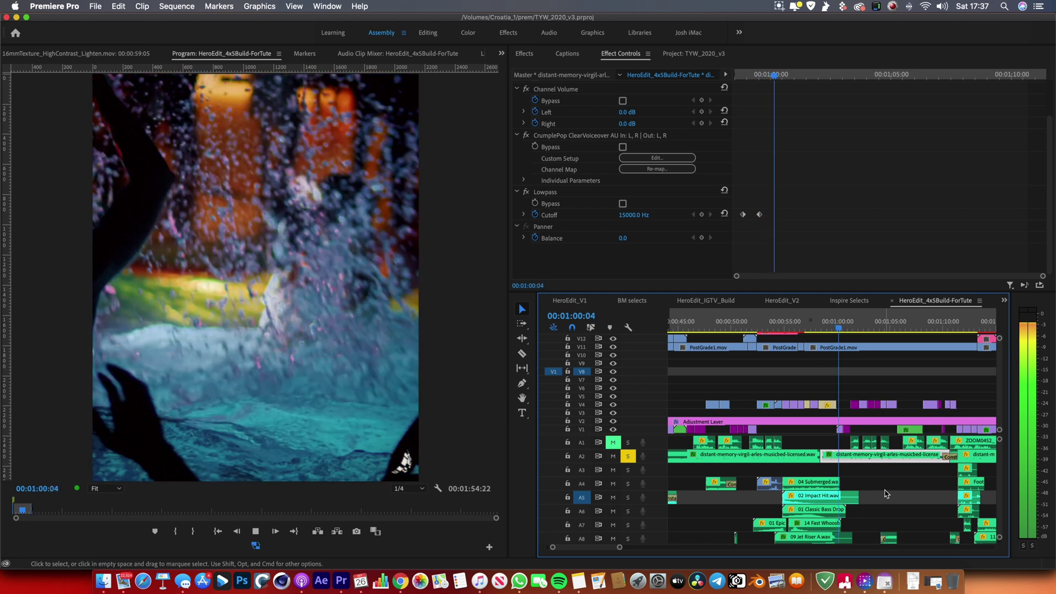
pyautogui.click(821, 329)
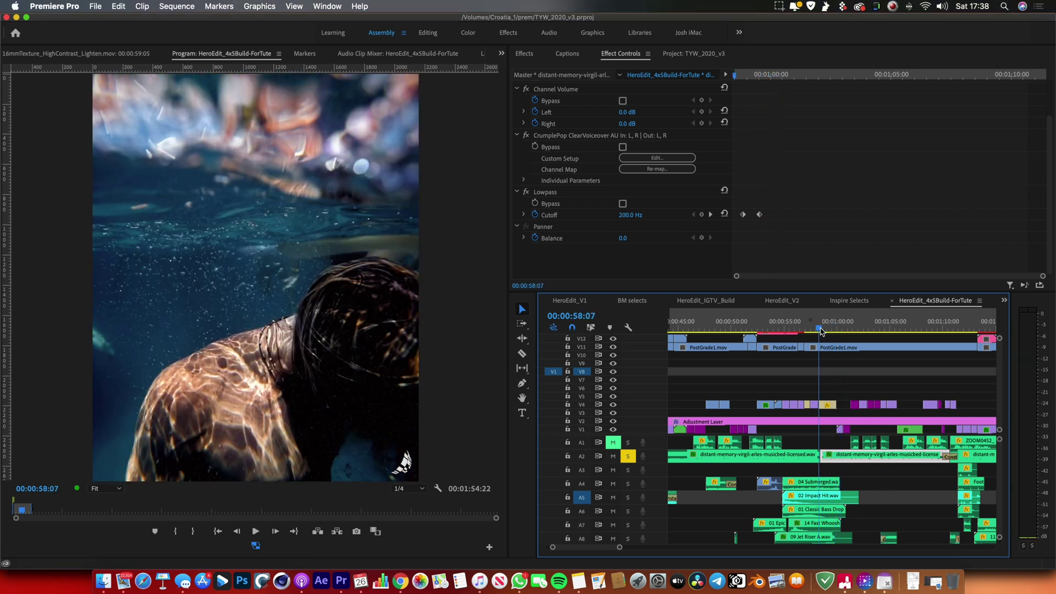
pyautogui.press('space')
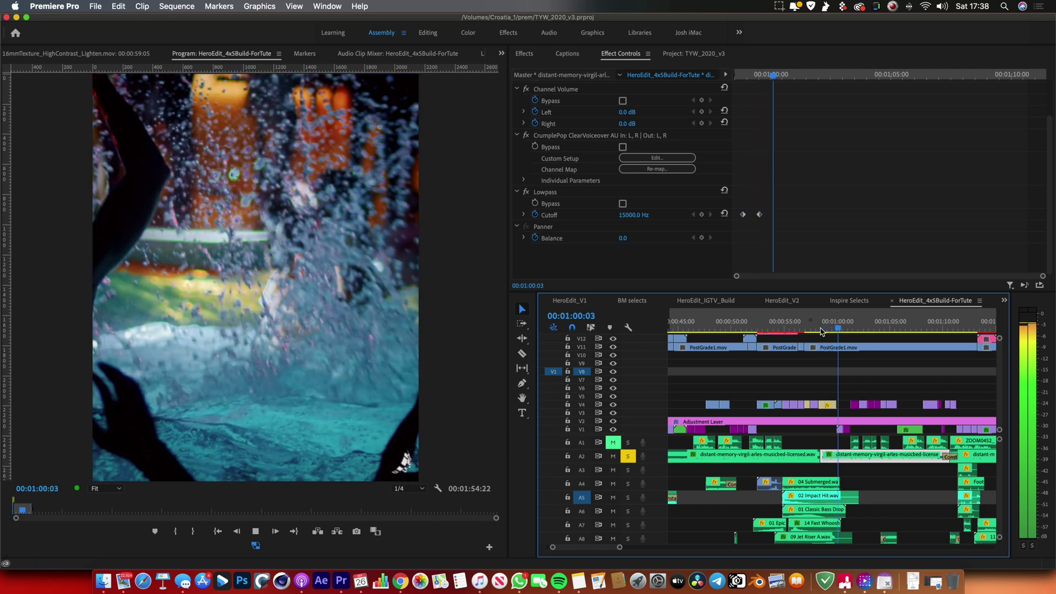
pyautogui.click(821, 329)
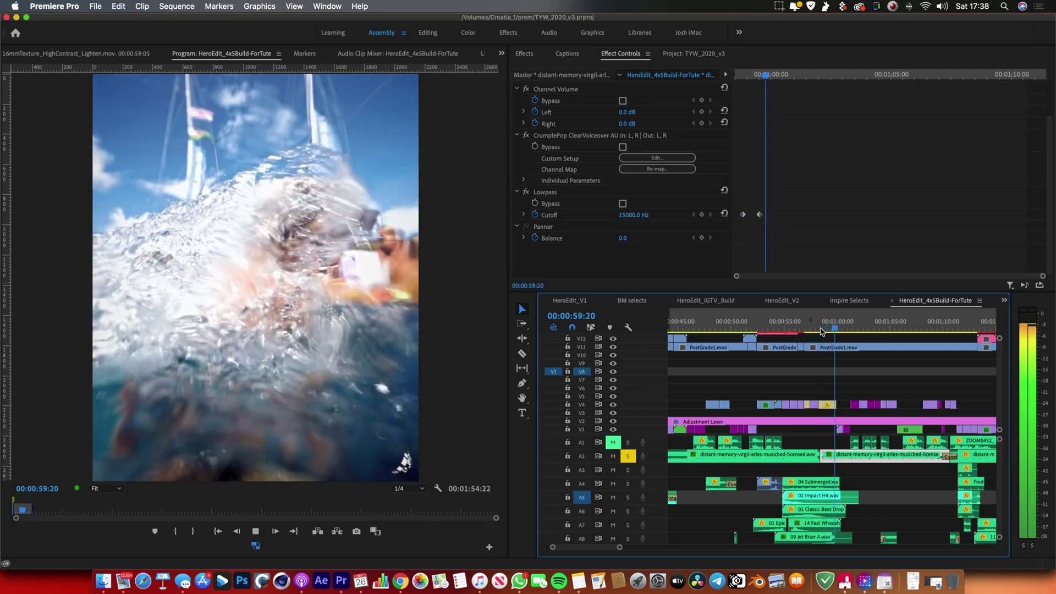
pyautogui.click(821, 331)
pyautogui.click(823, 331)
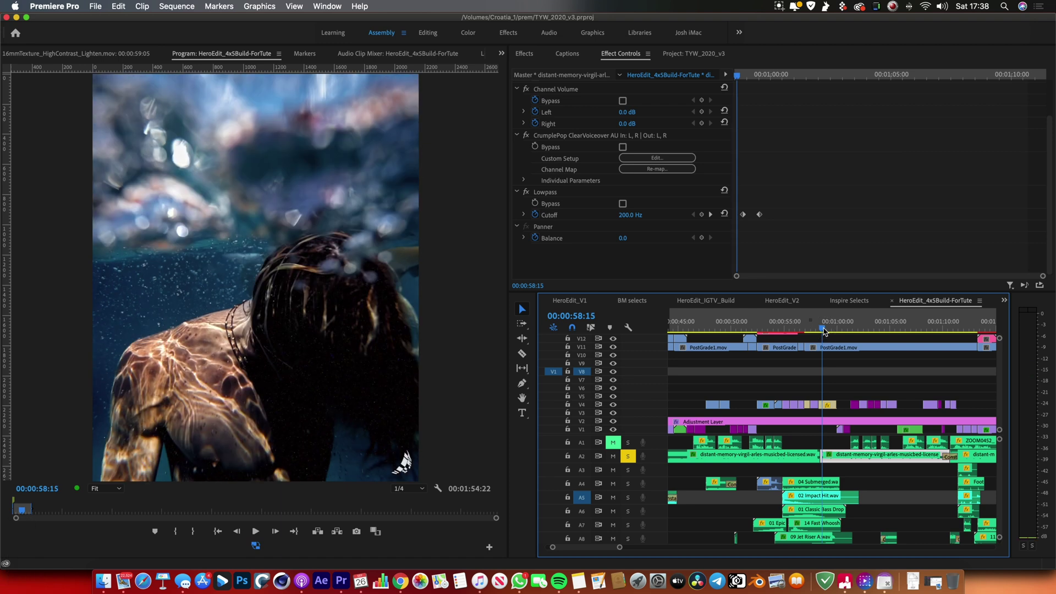
# Step: Step to the Cutoff keyframes from 00:58:22, then replay the Lowpass sweep from 00:00:58:12
pyautogui.click(711, 214)
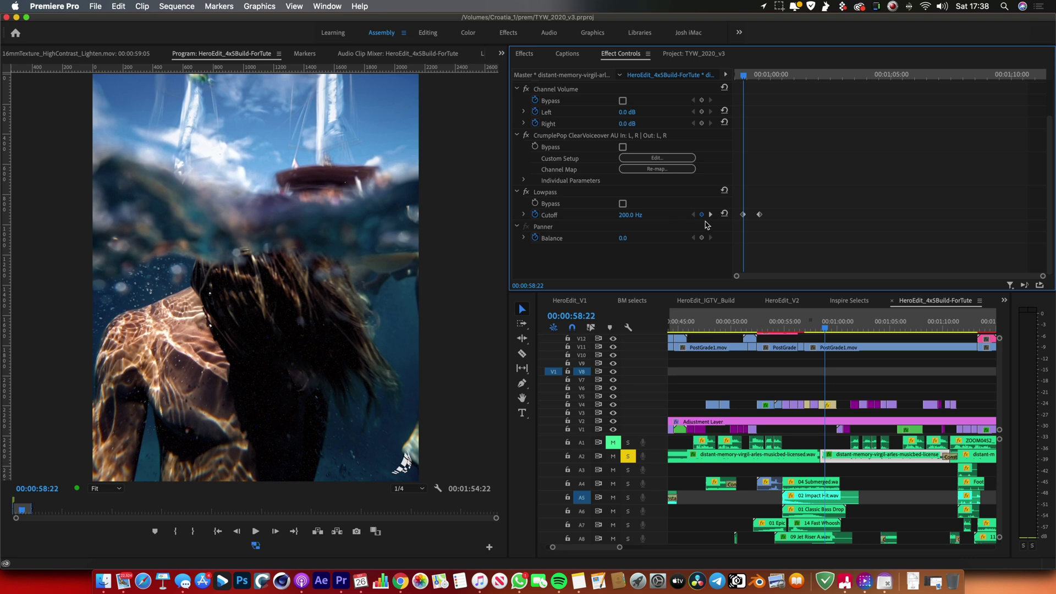
pyautogui.click(710, 214)
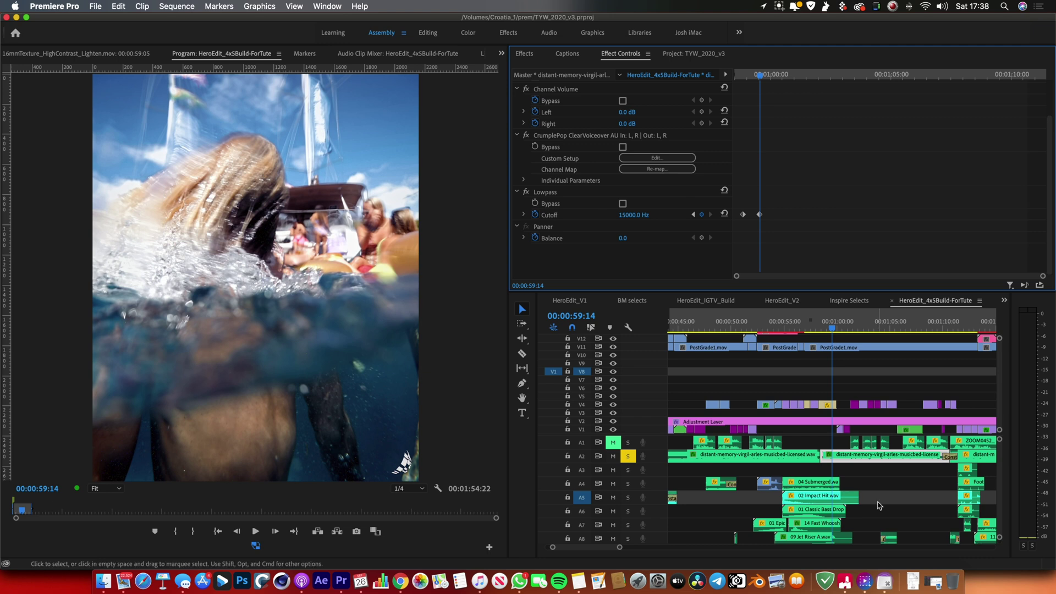
pyautogui.click(822, 328)
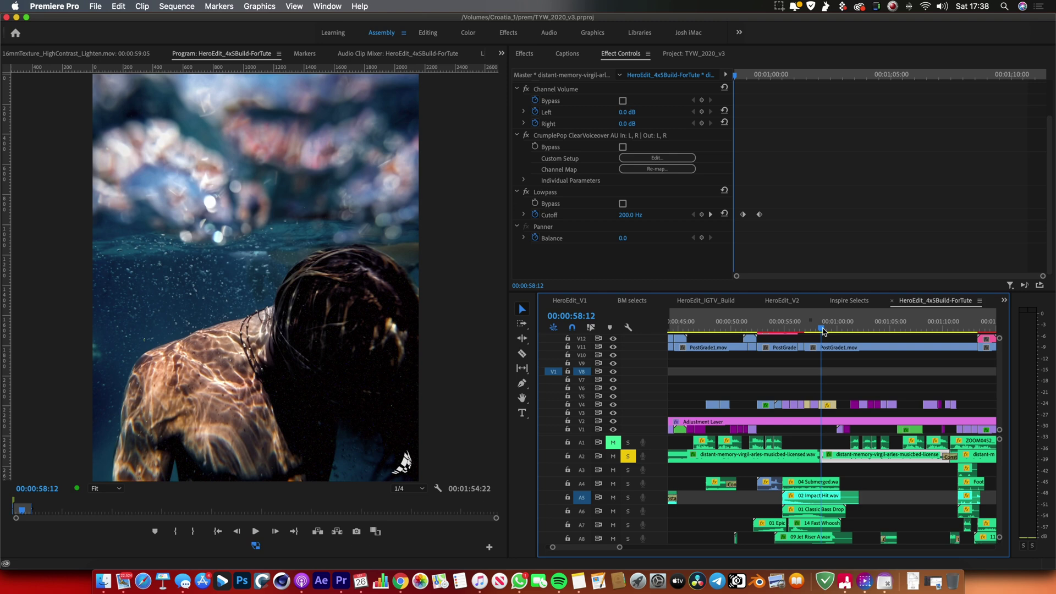
pyautogui.press('space')
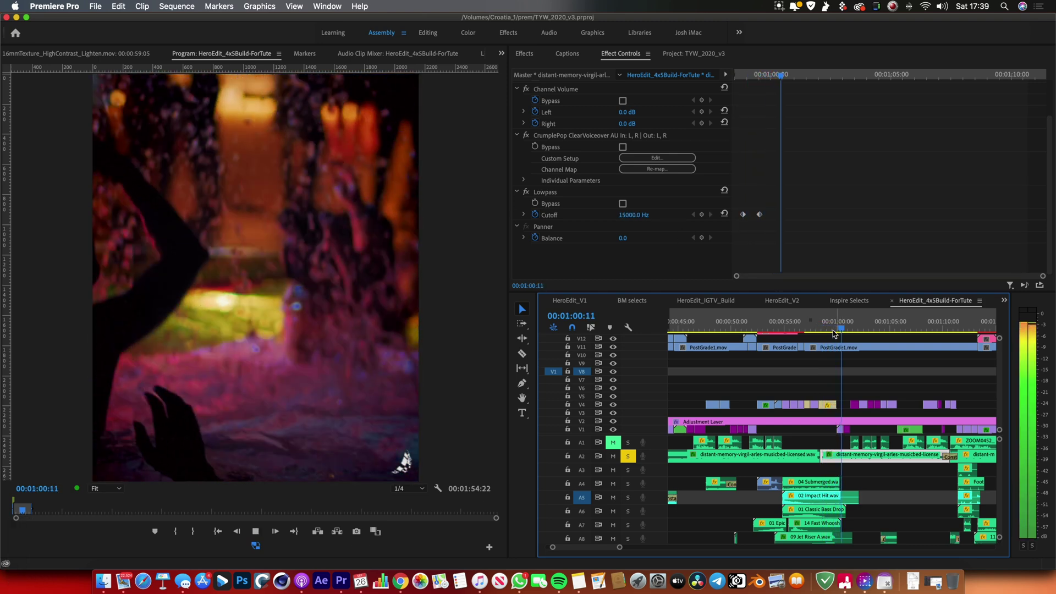
pyautogui.press('space')
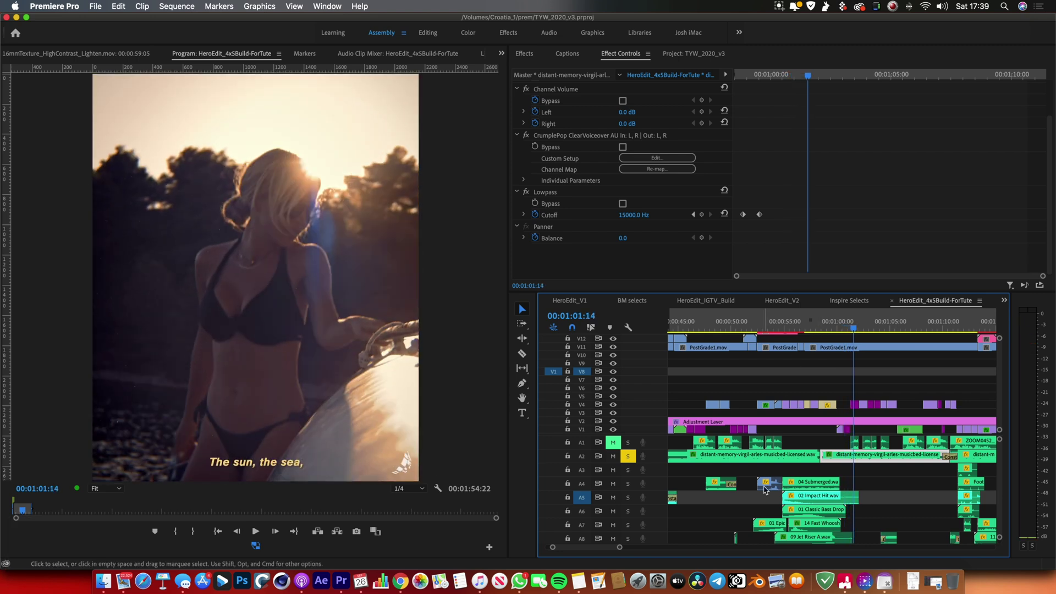
pyautogui.scroll(-2, 764, 489)
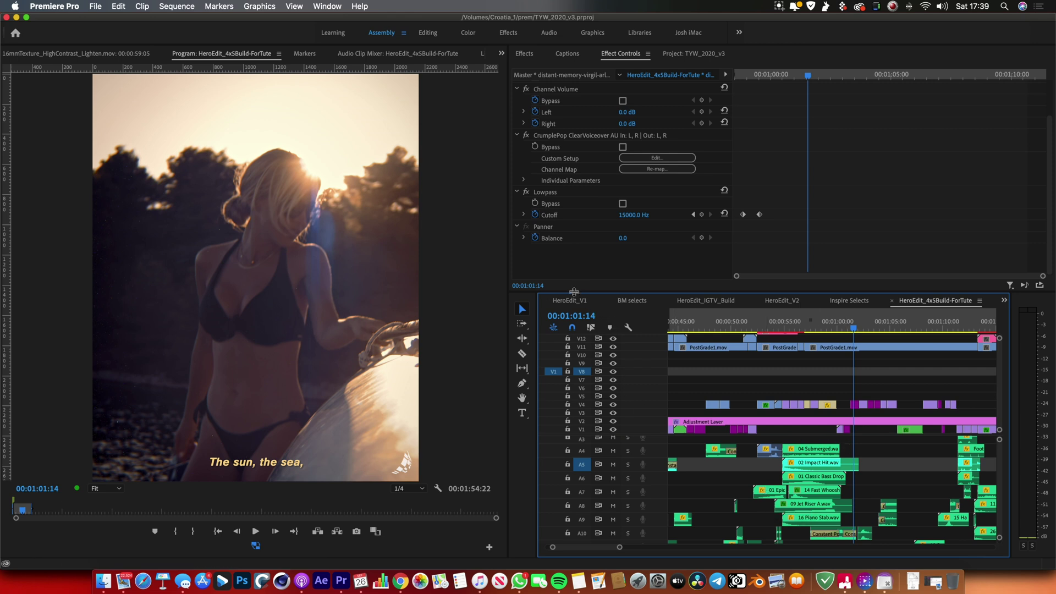
# Step: Enlarge the timeline, select 09 Jet Riser A.wav, and play it with track A8 soloed
pyautogui.moveTo(573, 291); pyautogui.dragTo(574, 149)
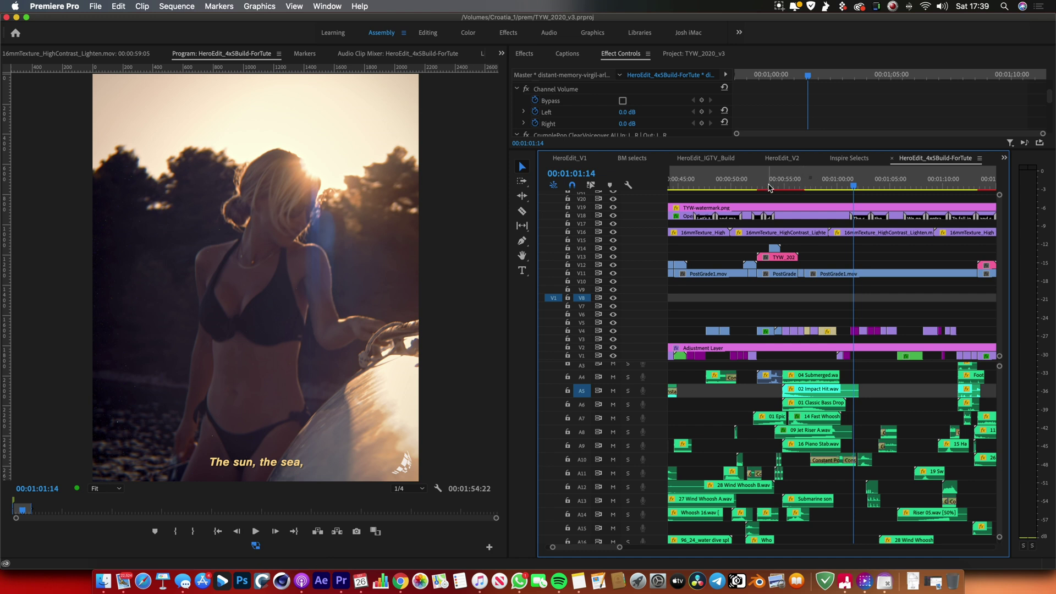
pyautogui.click(769, 189)
pyautogui.click(807, 437)
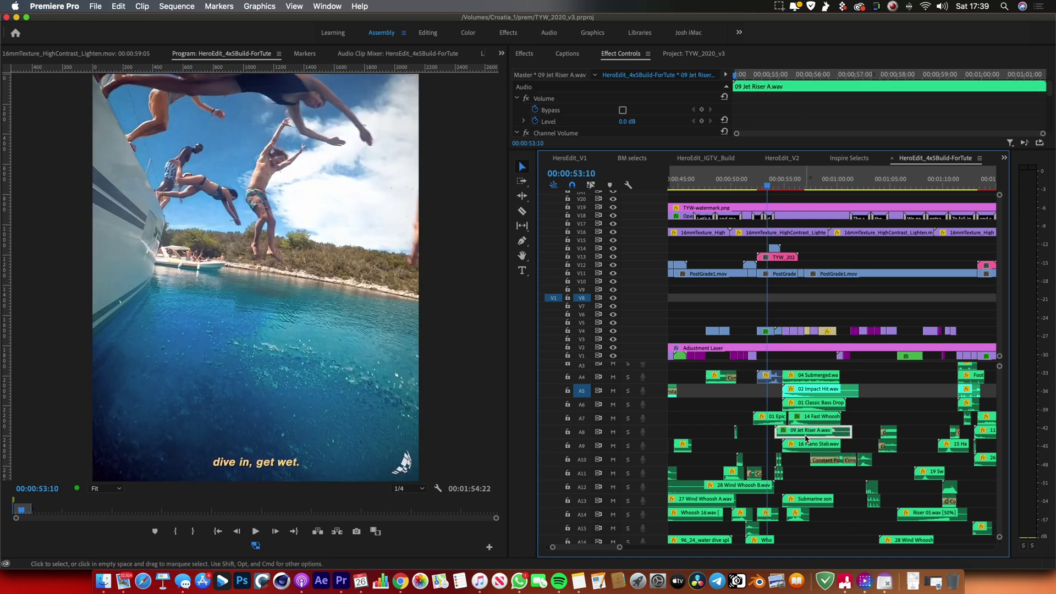
pyautogui.press('space')
pyautogui.scroll(2, 835, 411)
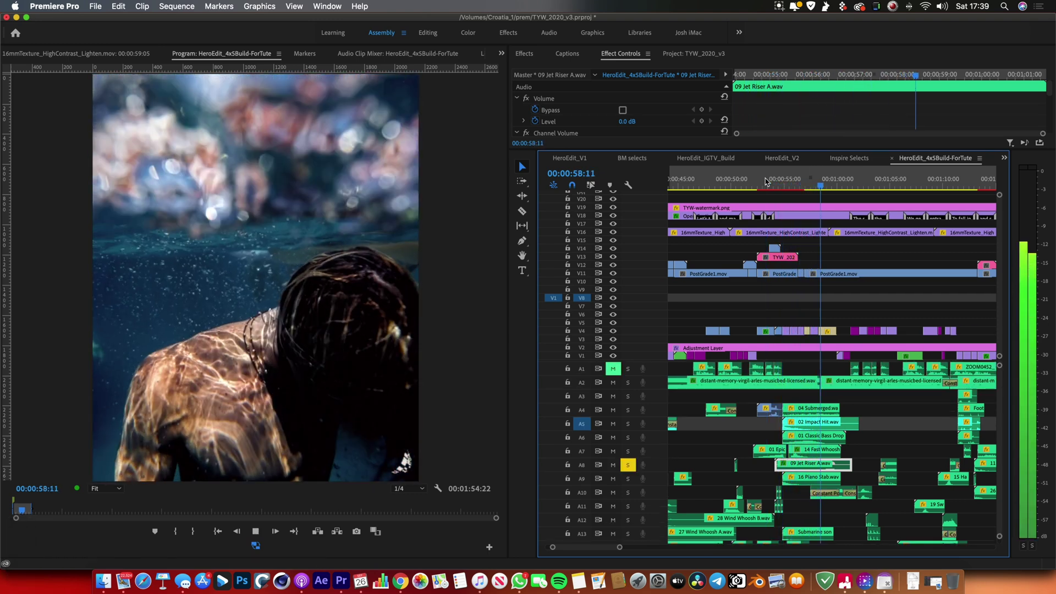
pyautogui.press('space')
# Step: Show its Lowpass effect and step between the Cutoff keyframes at 1373.5 Hz and 2756.3 Hz
pyautogui.moveTo(605, 149); pyautogui.dragTo(605, 332)
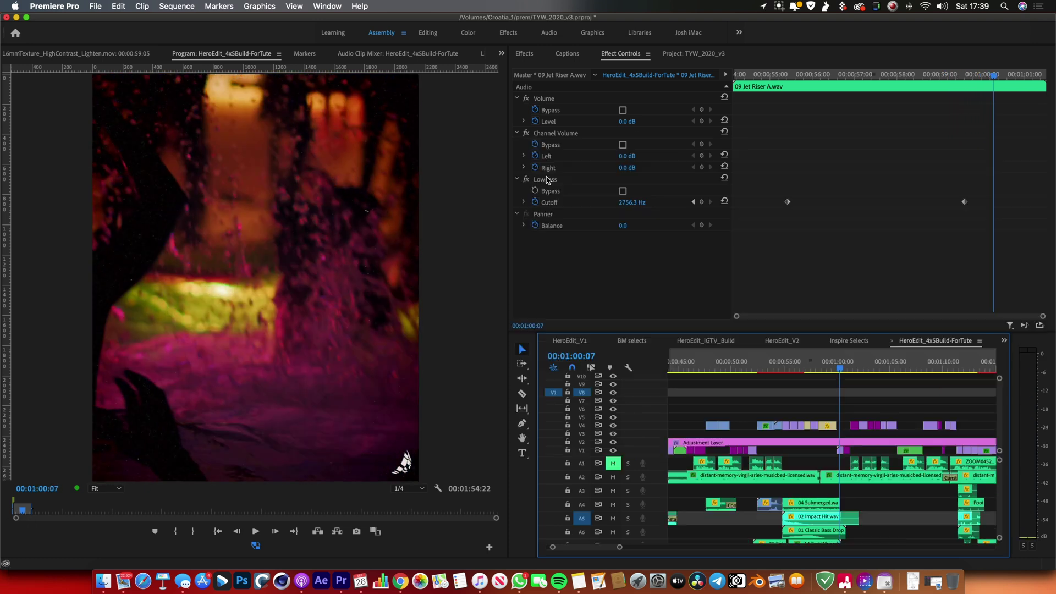
pyautogui.click(546, 179)
pyautogui.click(694, 202)
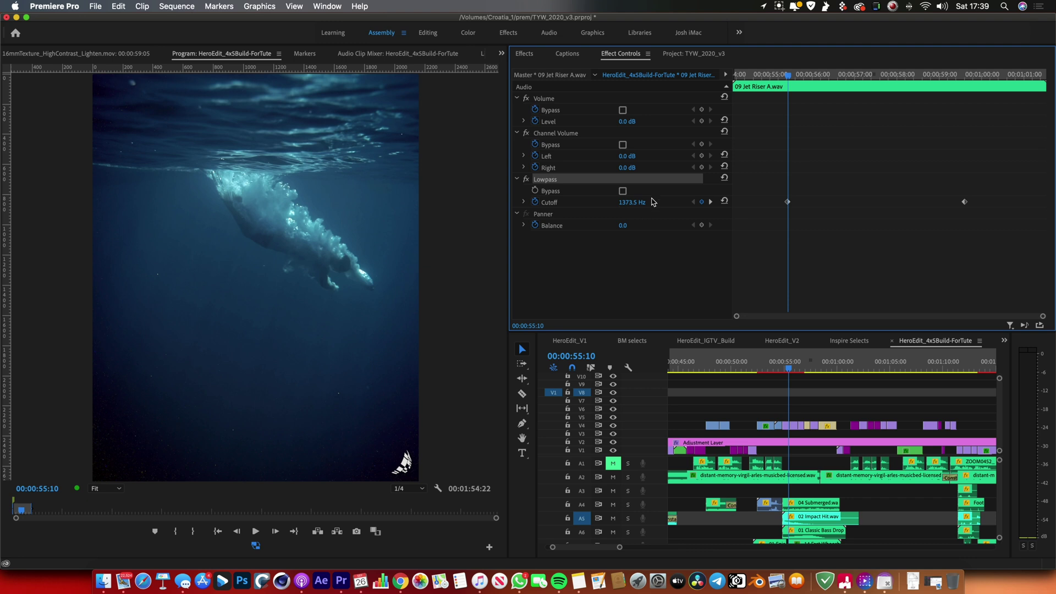
pyautogui.click(711, 202)
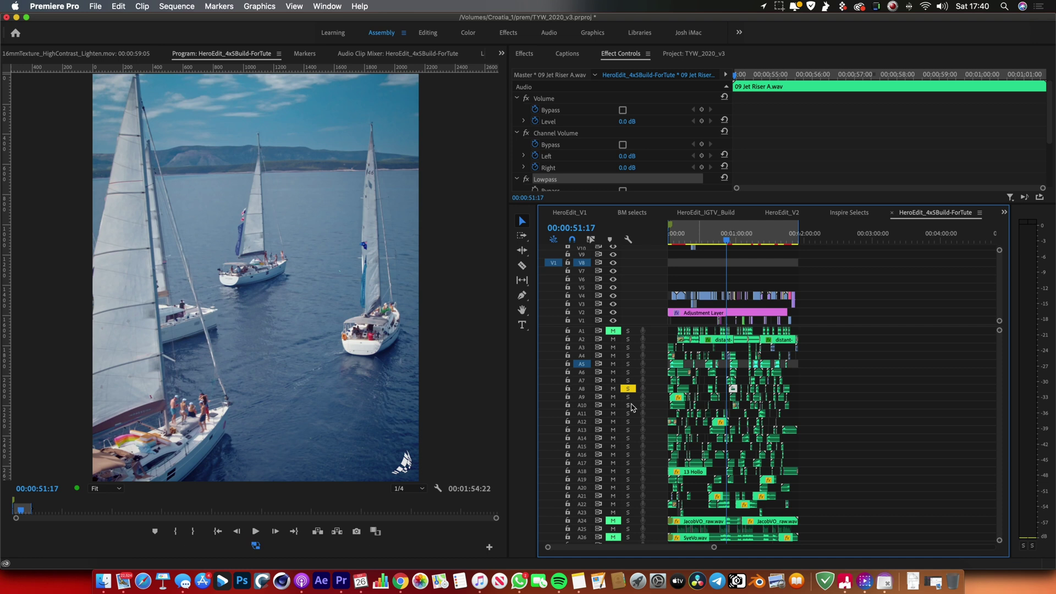
# Step: Unsolo track A8, move the playhead to 00:01:23:19, and adjust the timeline zoom
pyautogui.click(627, 389)
pyautogui.click(764, 240)
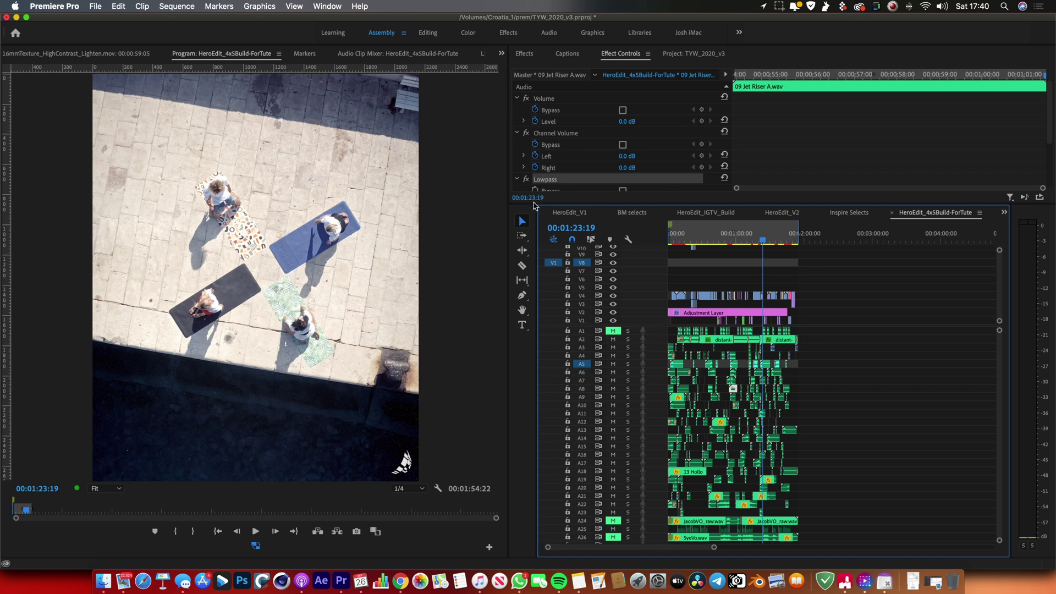
pyautogui.press('=')
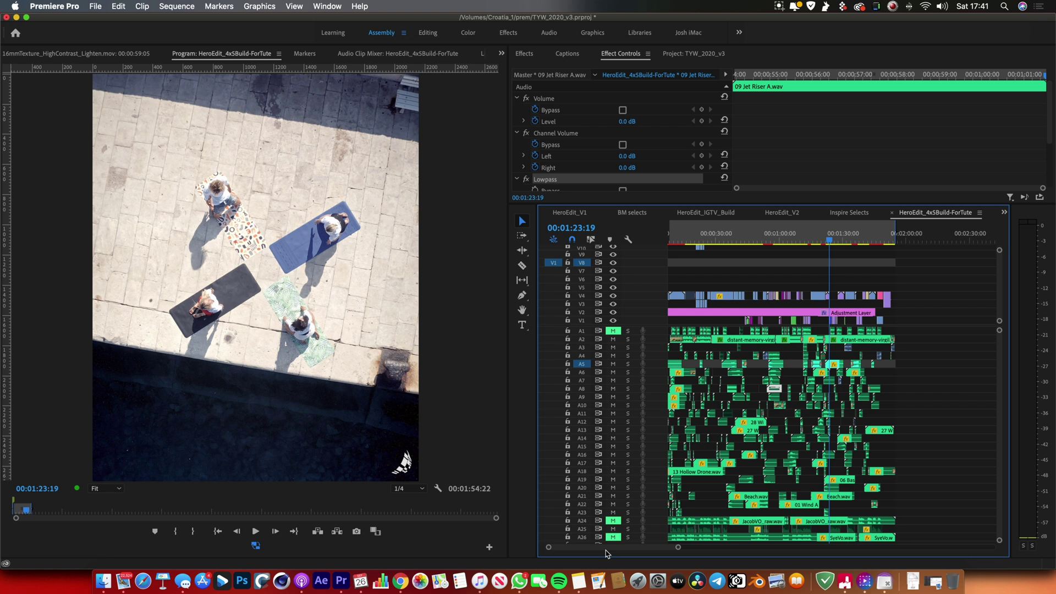
pyautogui.press('=')
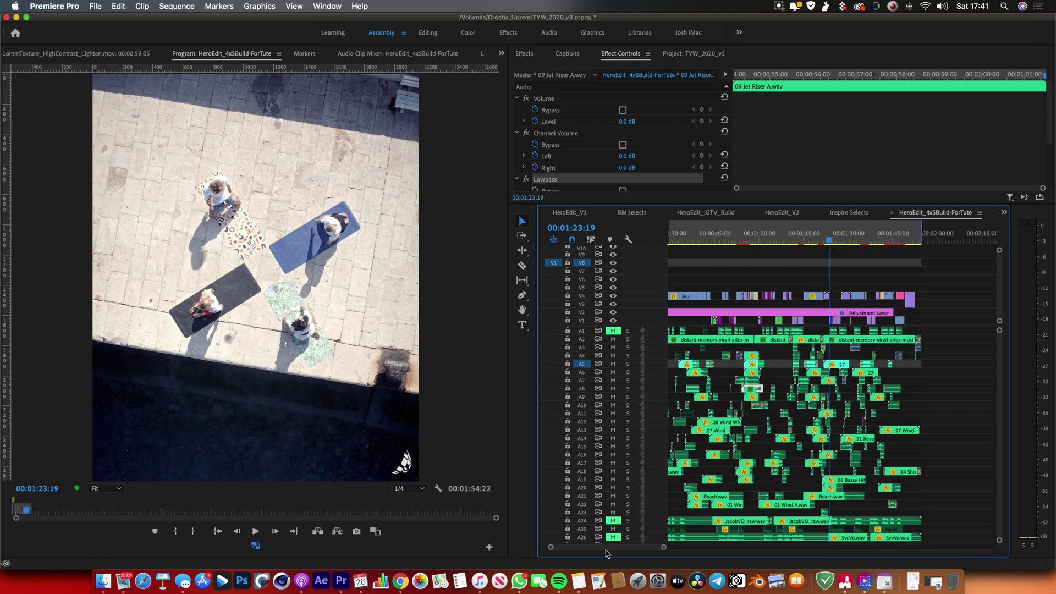
pyautogui.press('-')
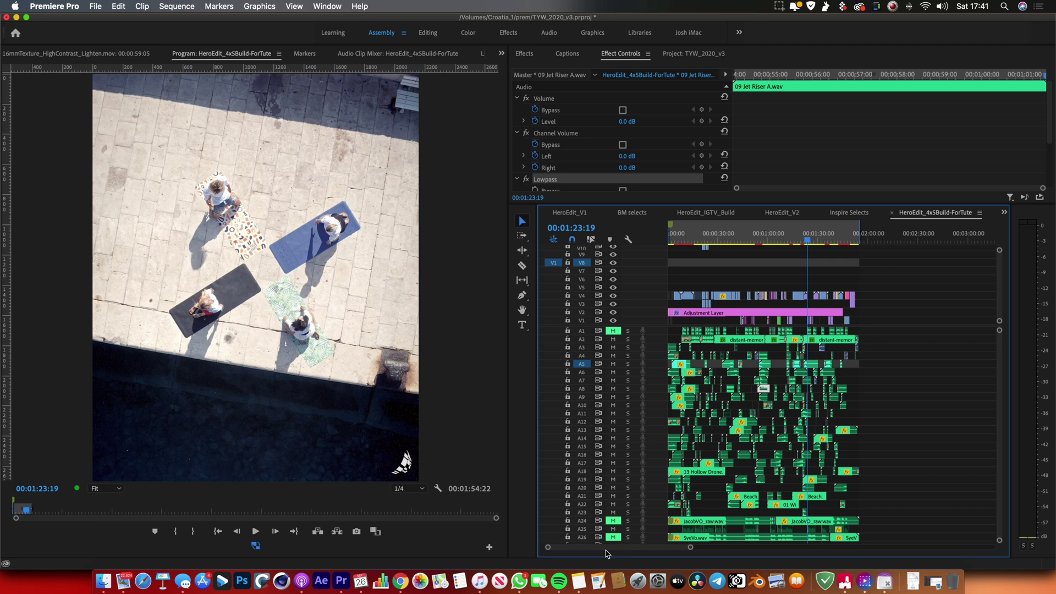
# Step: Save the project and fit every audio track down to Master in the timeline
pyautogui.press('super+s')
pyautogui.press('=')
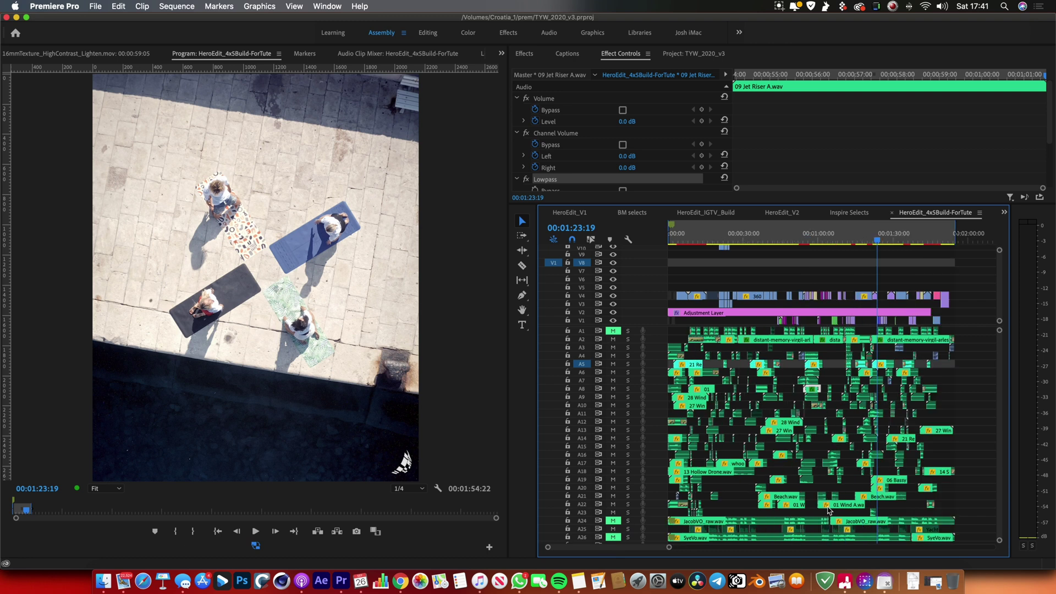
pyautogui.moveTo(669, 547); pyautogui.dragTo(649, 547)
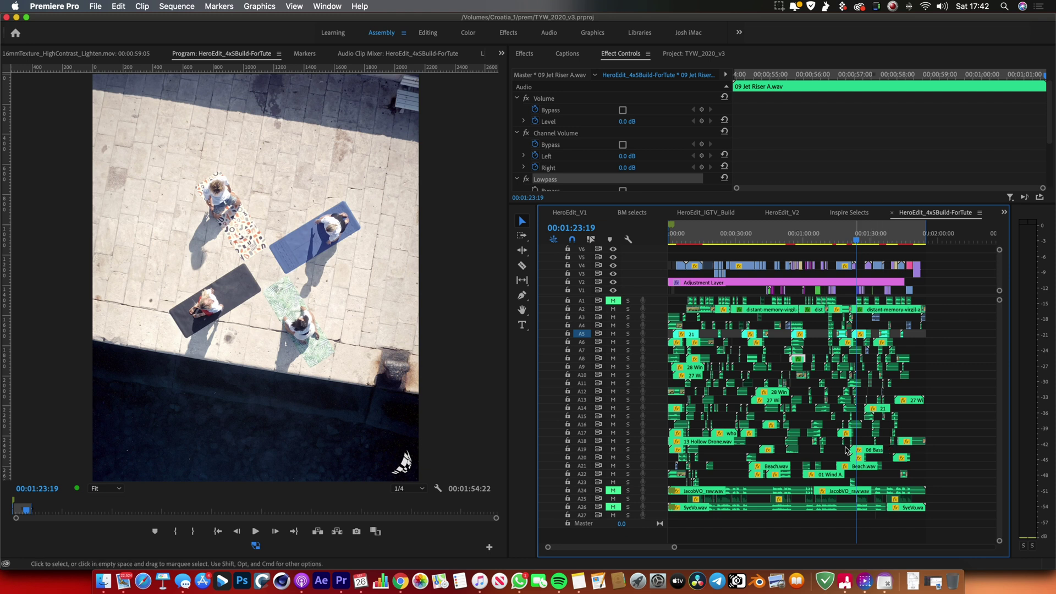
# Step: Select Beach.wav and play it with ambience track A21 soloed
pyautogui.click(857, 461)
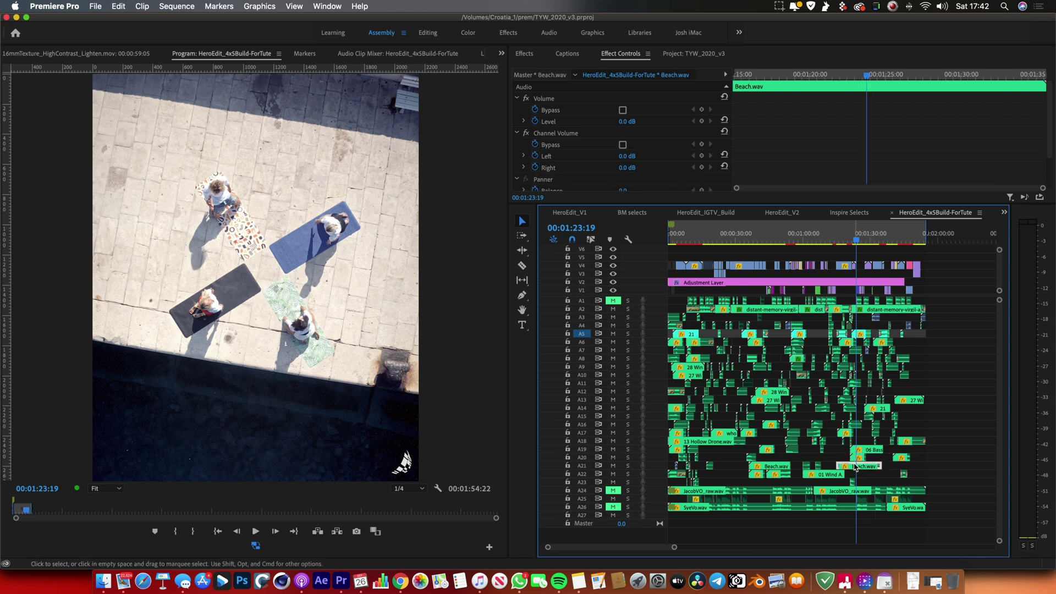
pyautogui.click(630, 467)
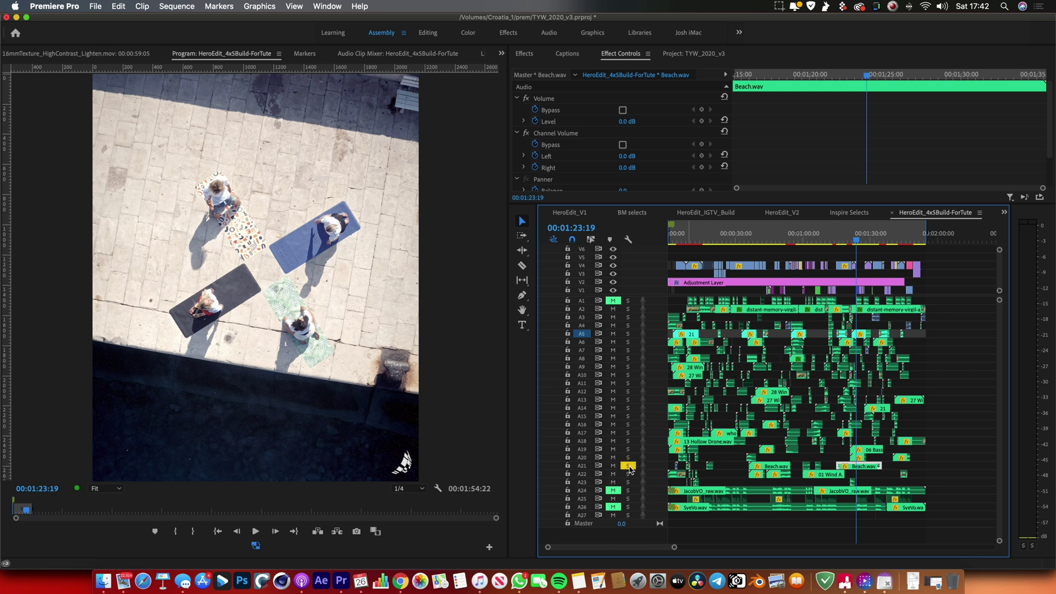
pyautogui.press('space')
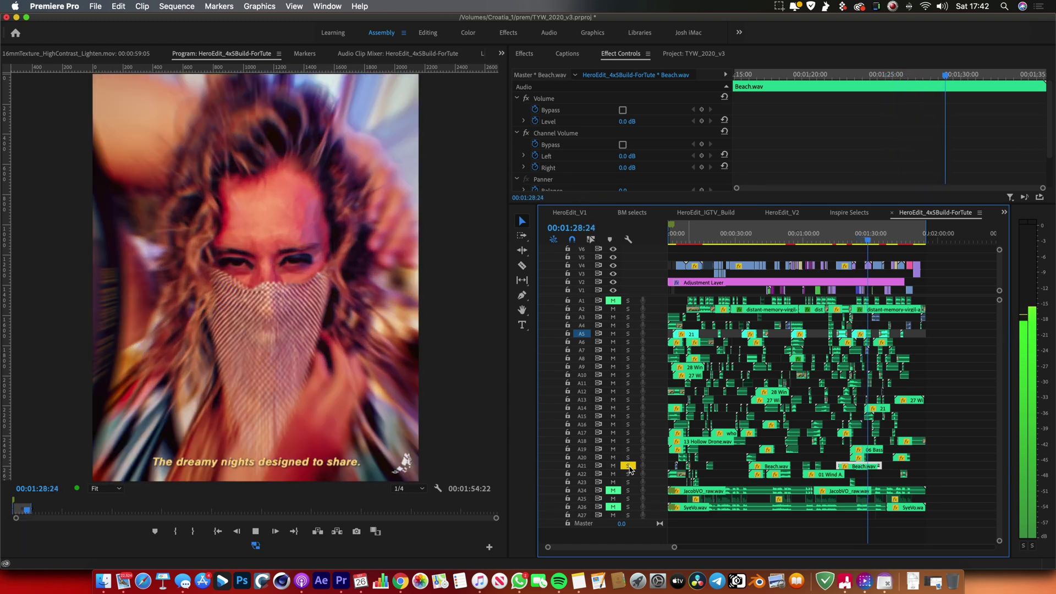
pyautogui.press('space')
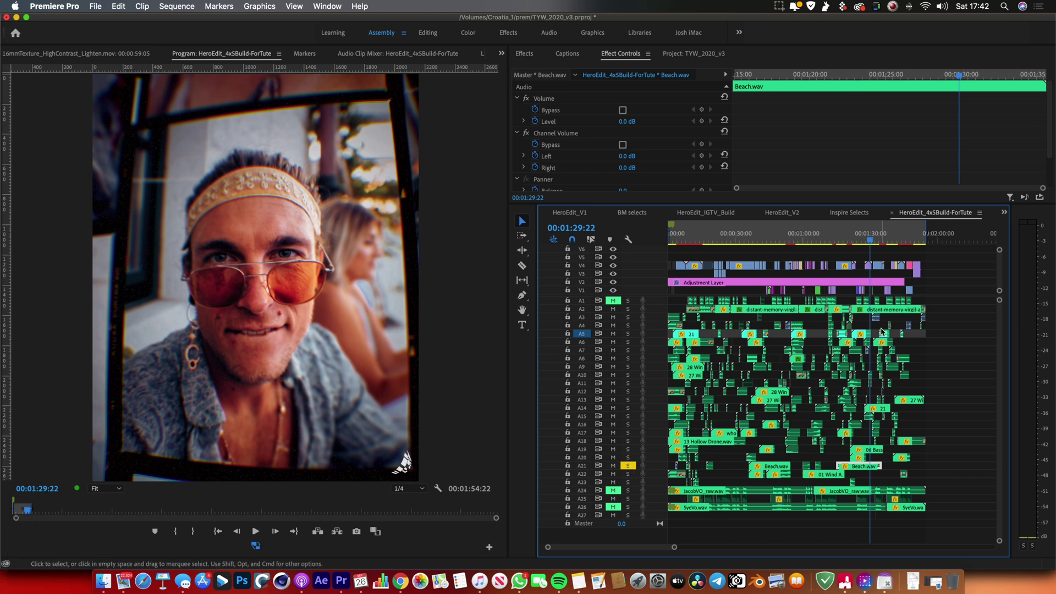
# Step: Unsolo A21 and play the A22 ambience from 00:01:12:23, stopping at 00:01:16:10
pyautogui.click(832, 234)
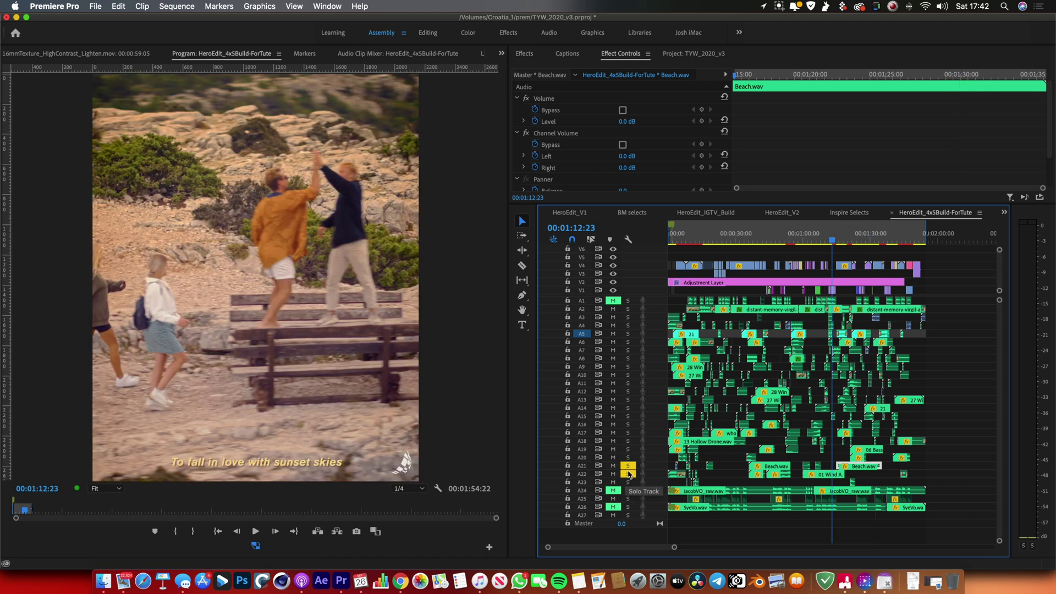
pyautogui.click(628, 466)
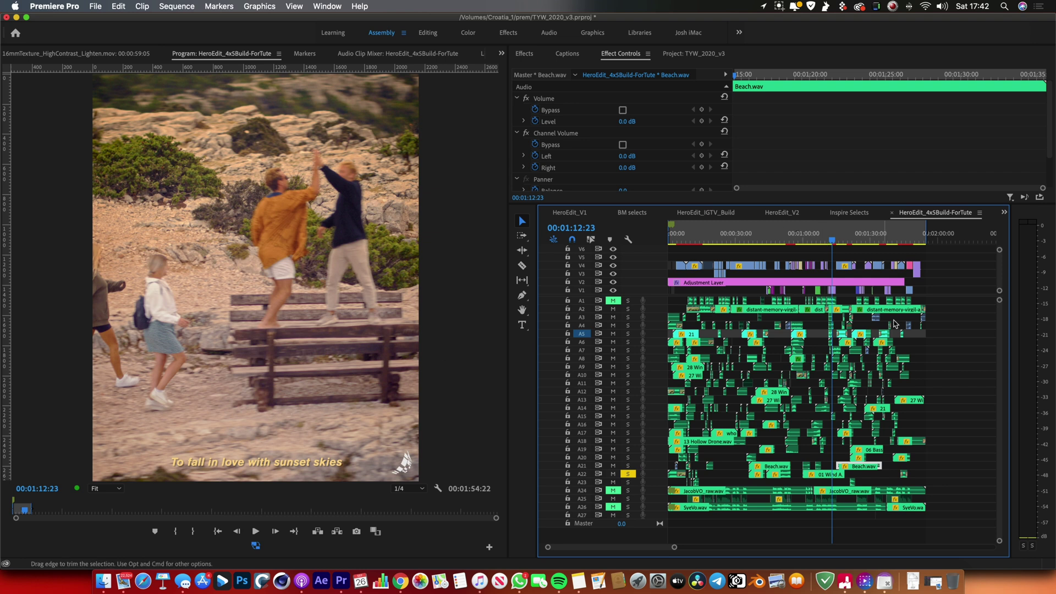
pyautogui.press('space')
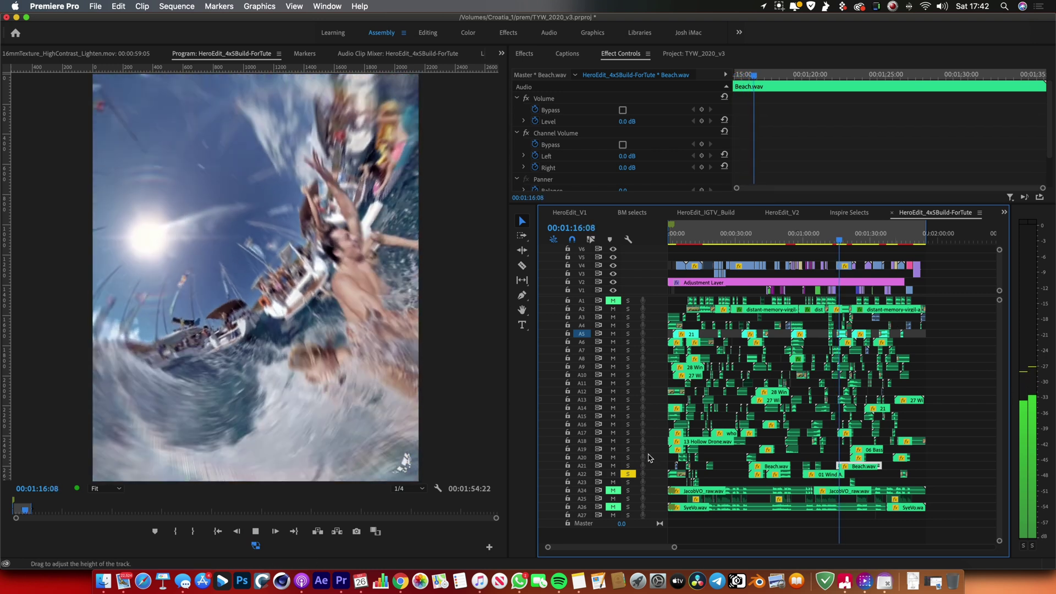
pyautogui.press('space')
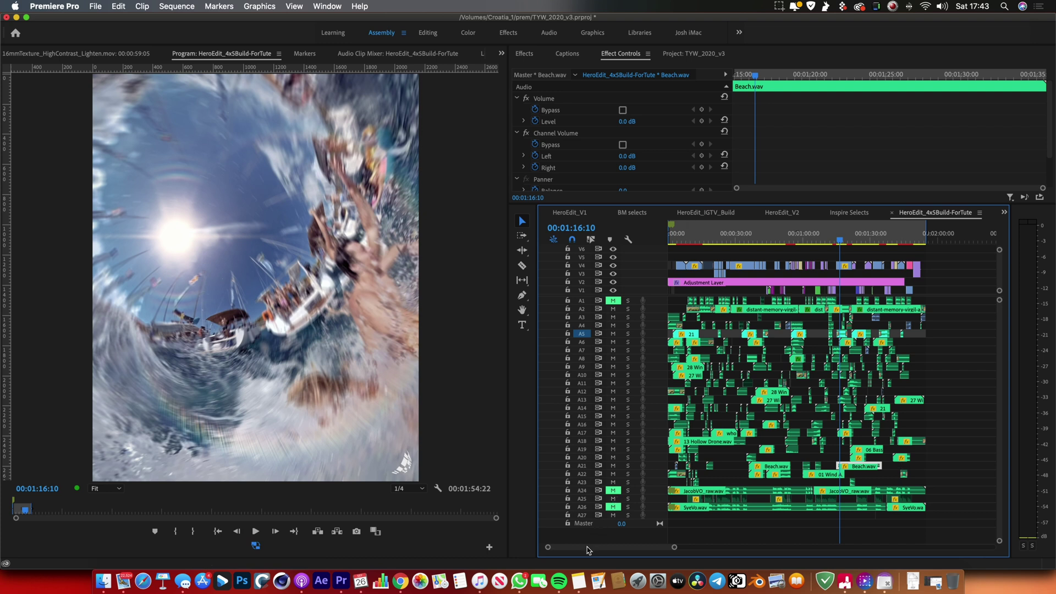
pyautogui.scroll(-2, 587, 548)
pyautogui.scroll(-1, 587, 548)
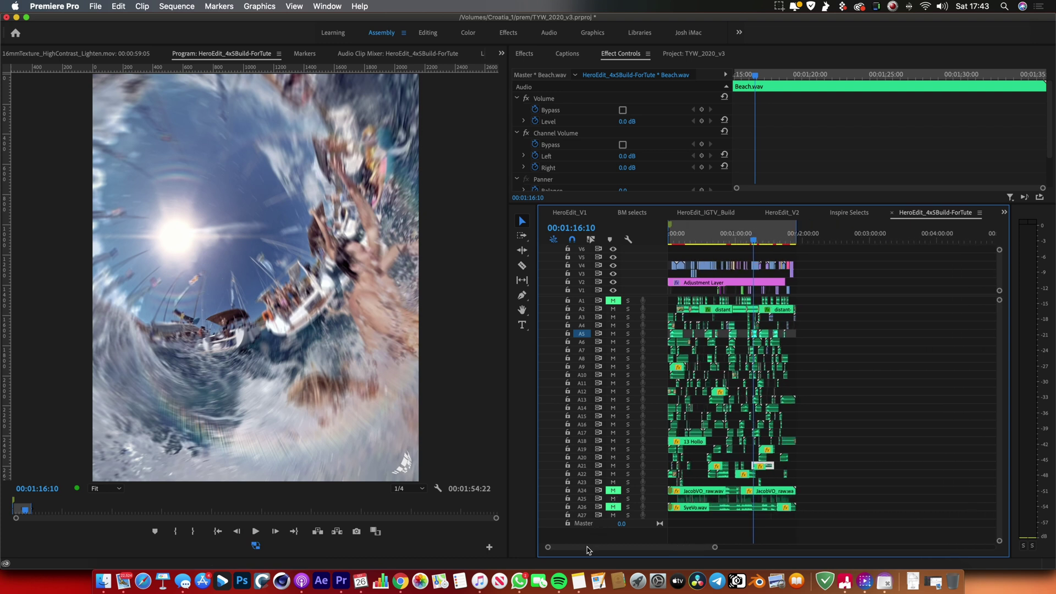
pyautogui.scroll(2, 587, 549)
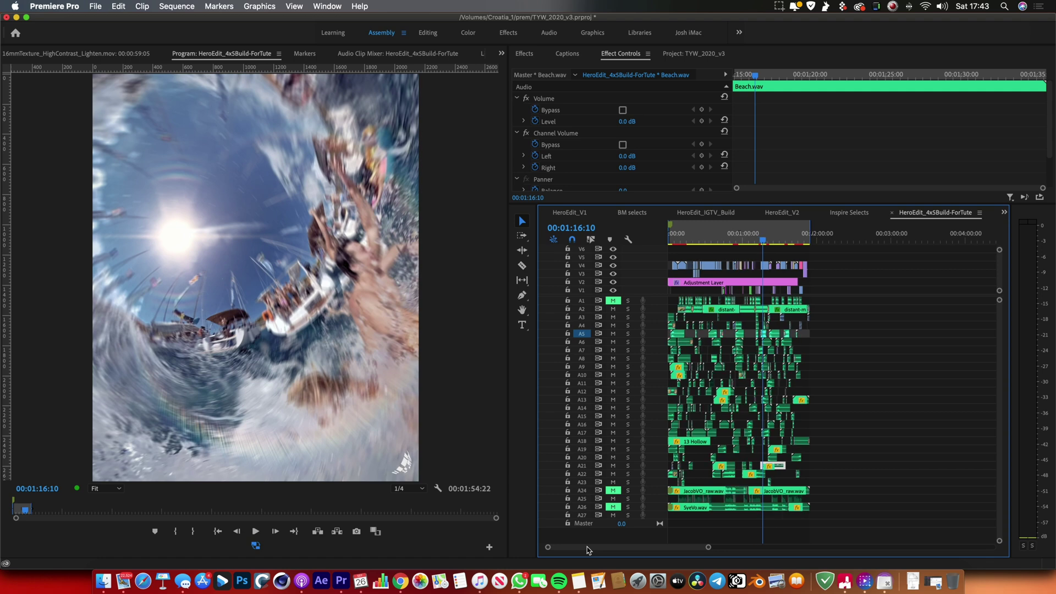